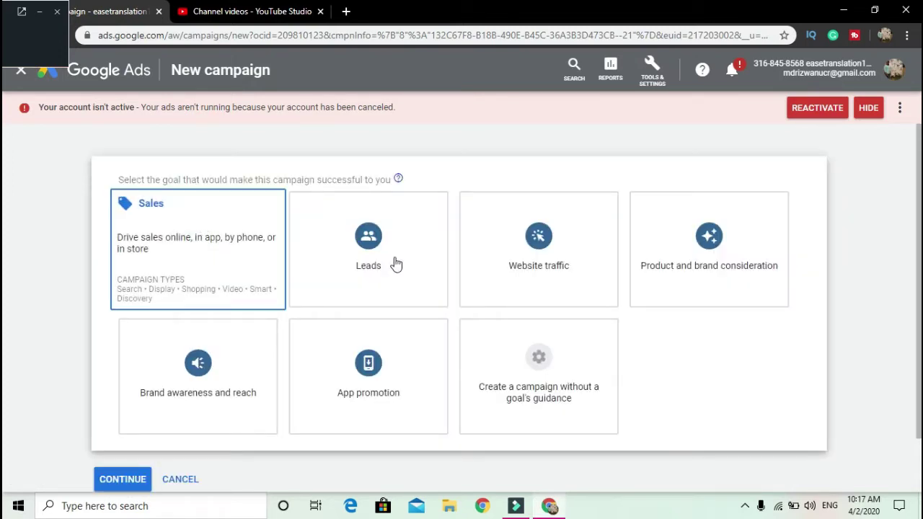
Start a campaign without a goal's guidance and choose Video as the campaign type.
scroll(296, 144, down, 1)
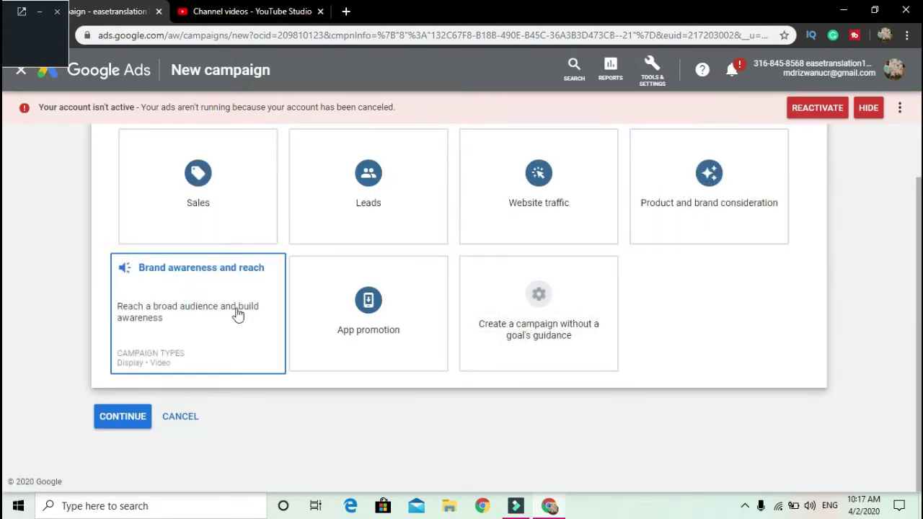
click(510, 303)
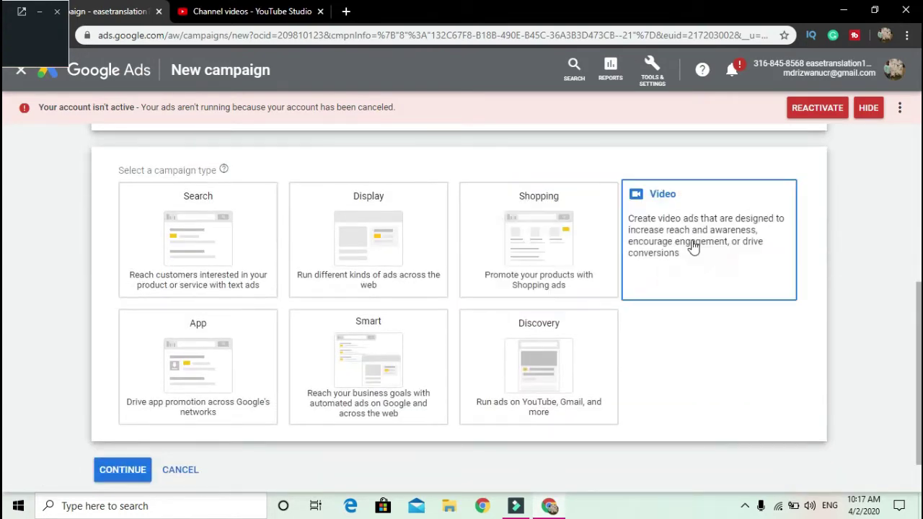
click(690, 245)
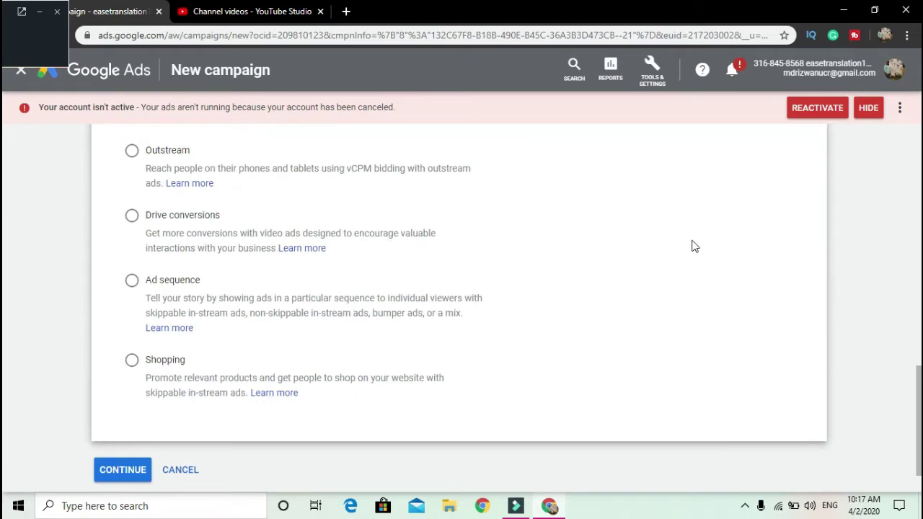
Choose the Non-skippable in-stream campaign subtype and continue to the campaign settings.
scroll(691, 245, up, 2)
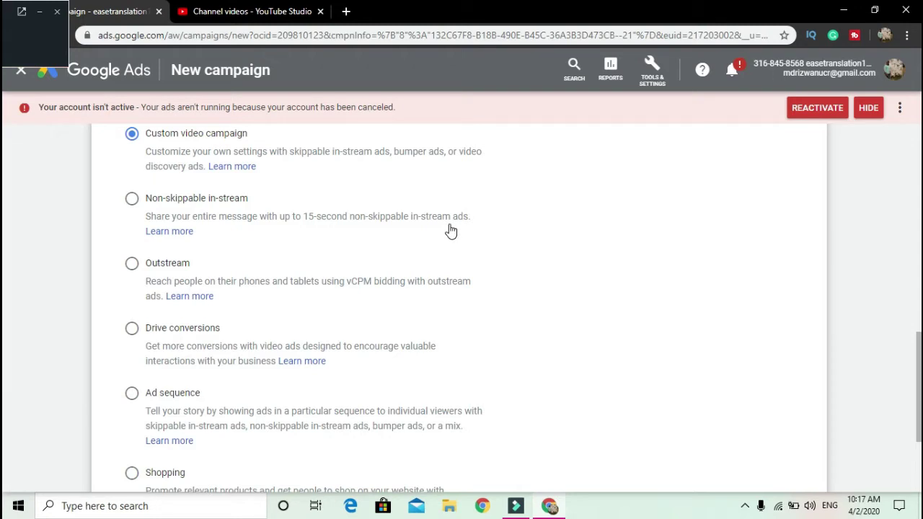
click(132, 199)
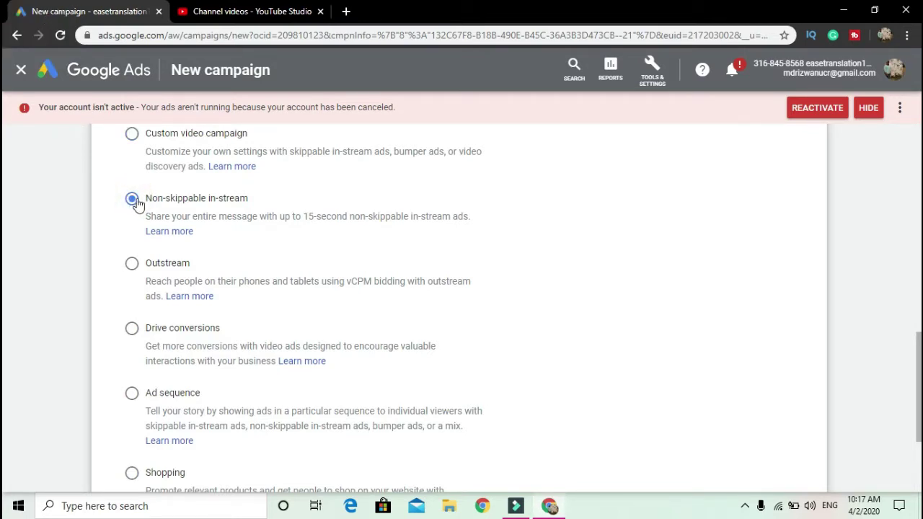
scroll(136, 204, down, 2)
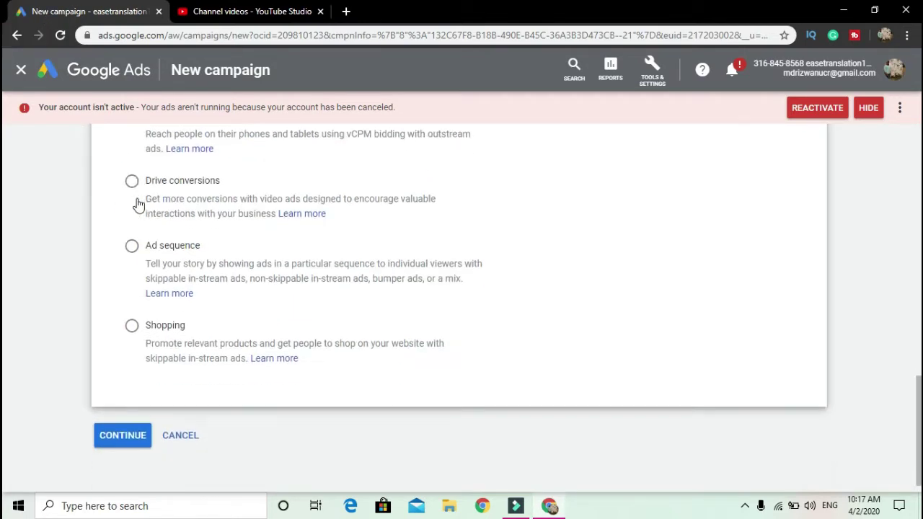
click(134, 435)
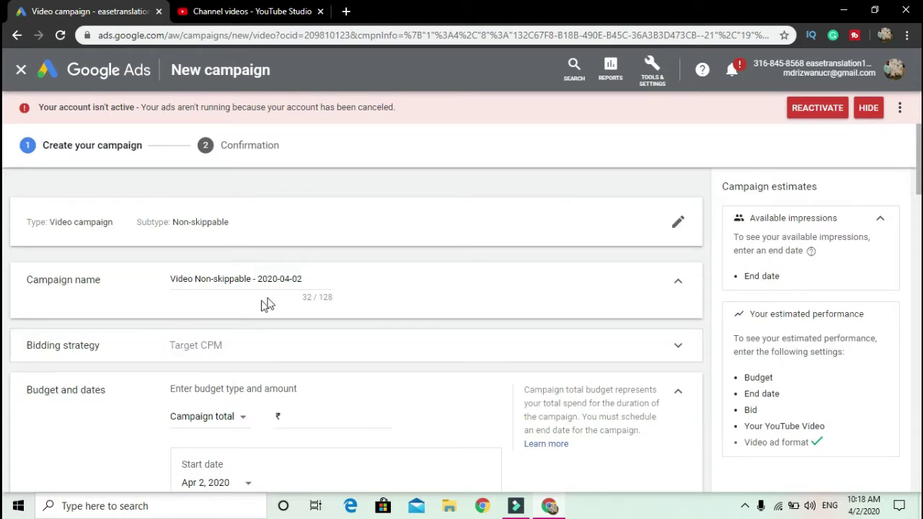
Replace the date in the campaign name so it reads "Video Non-skippable -Digital marketing".
click(305, 278)
shift+click(257, 278)
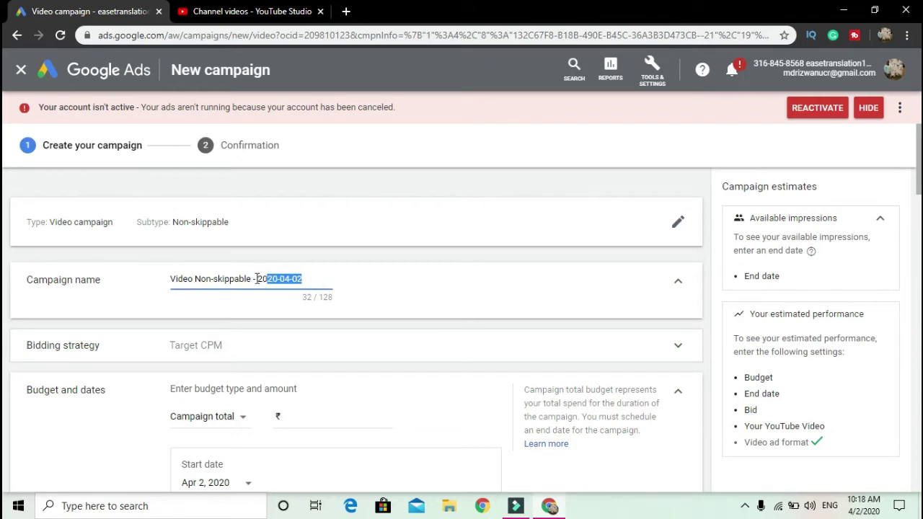
text(Digital marketing)
Review the bidding strategy options for the campaign and collapse them again.
scroll(258, 284, down, 1)
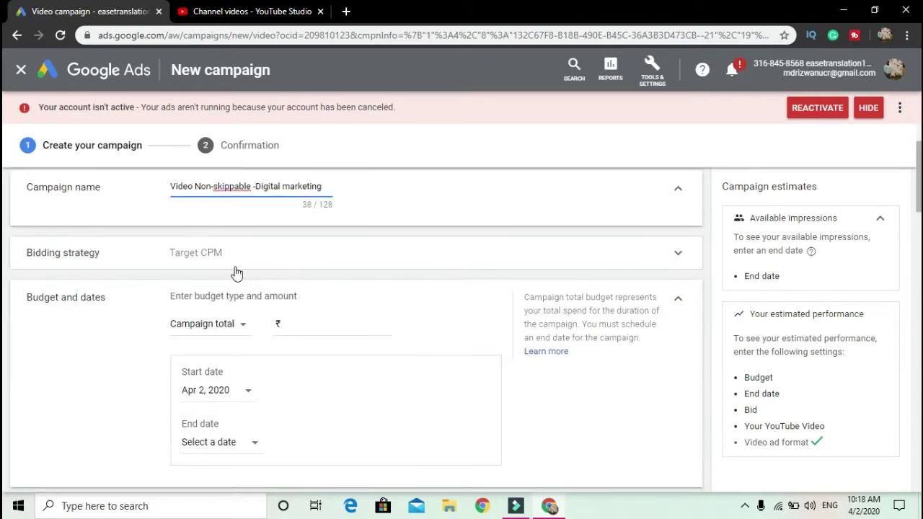
click(231, 271)
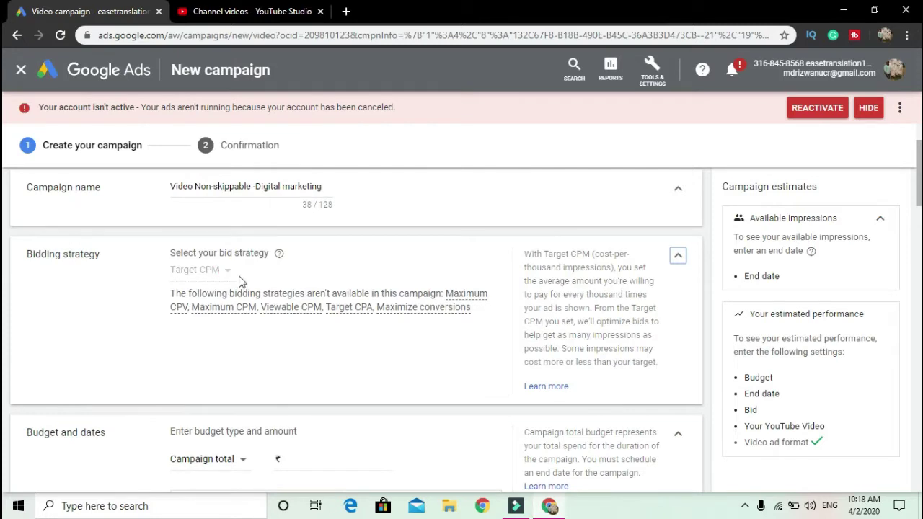
click(679, 260)
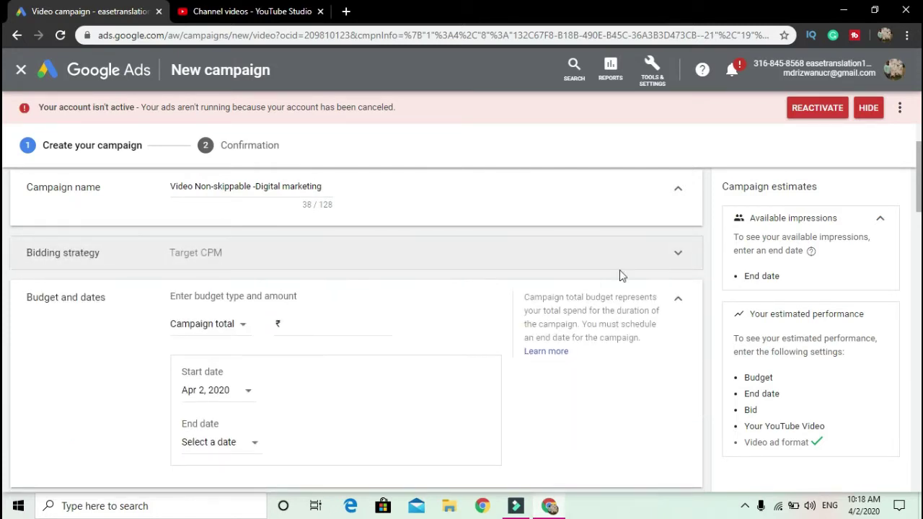
Set the campaign total budget to ₹500.00 and the end date to Apr 9, 2020.
scroll(455, 315, down, 1)
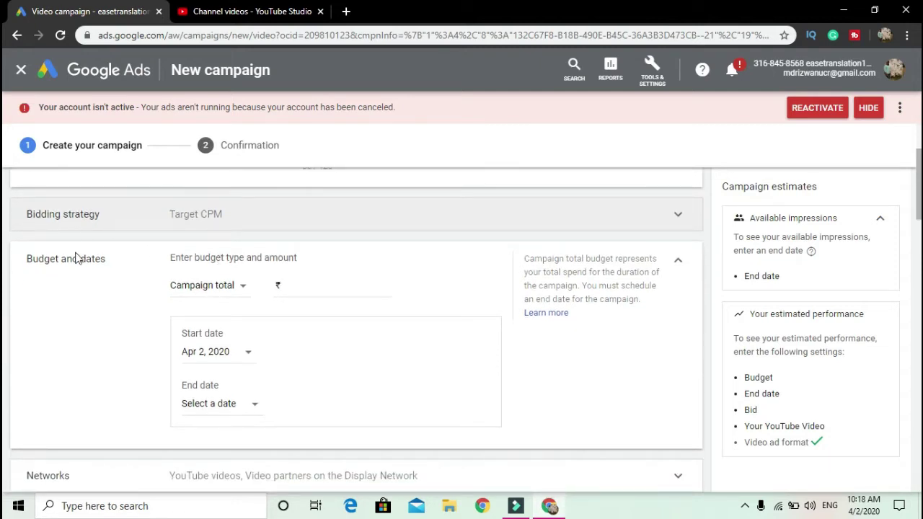
click(302, 286)
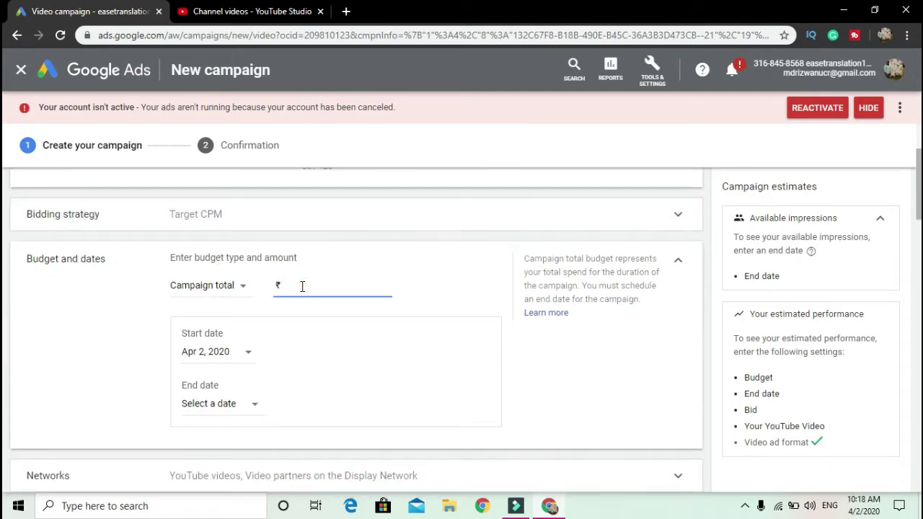
text(500.00)
click(227, 408)
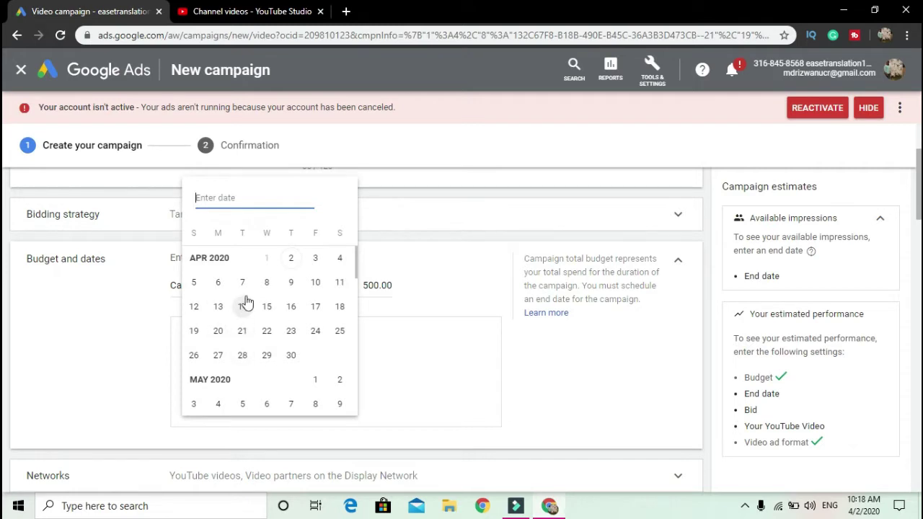
click(290, 281)
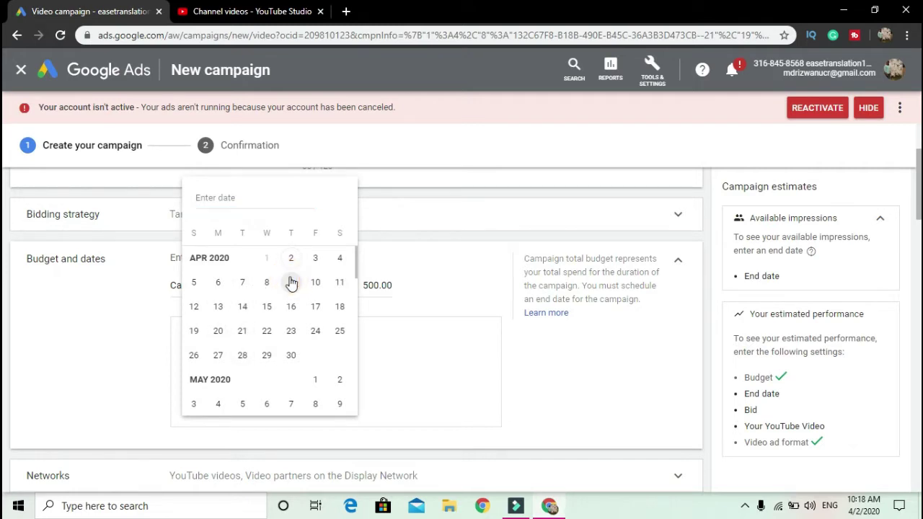
Review the campaign's network and language settings, collapsing each section after checking it.
scroll(402, 356, down, 2)
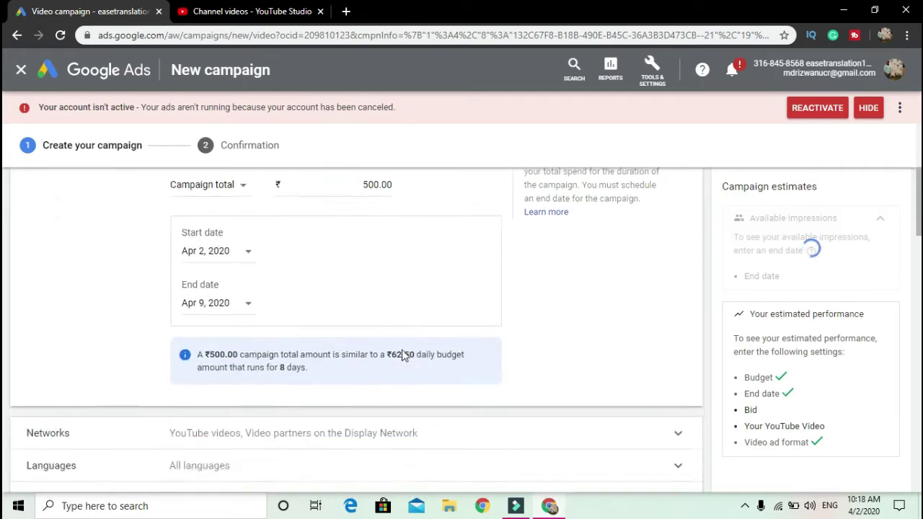
scroll(402, 355, down, 2)
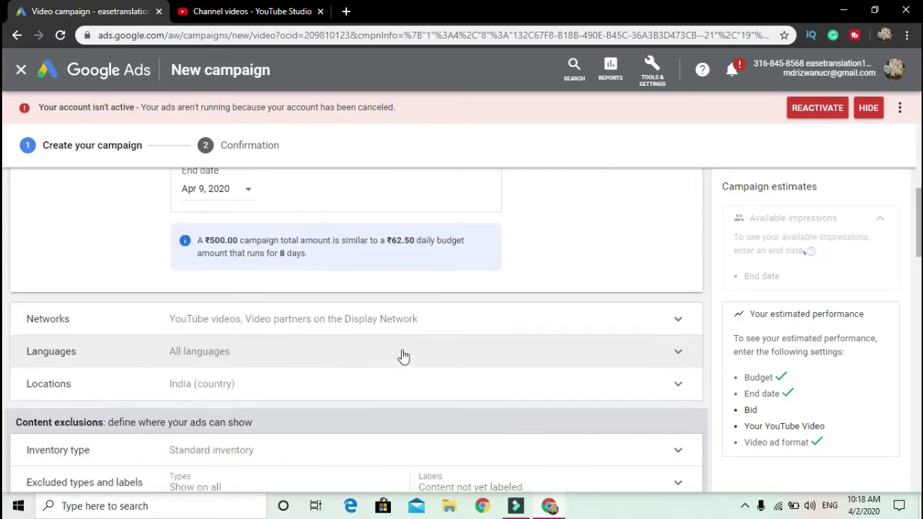
scroll(402, 353, down, 2)
scroll(401, 339, down, 1)
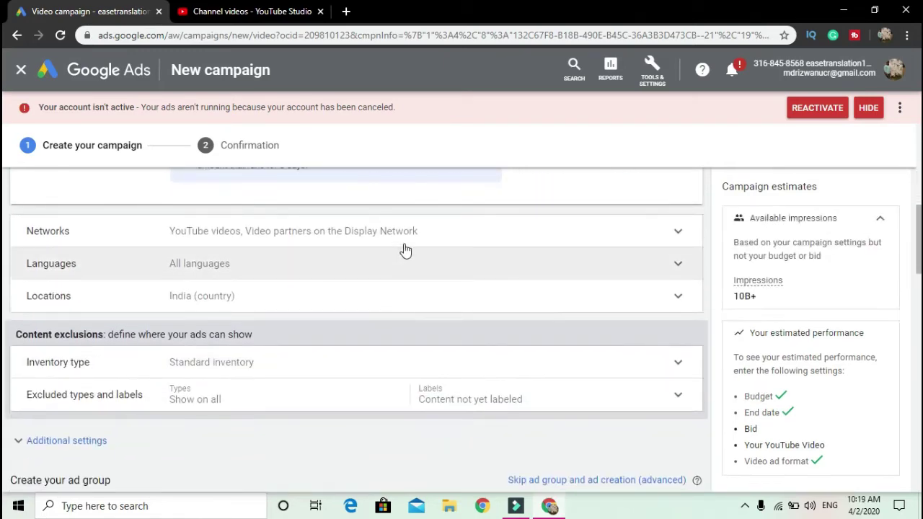
click(408, 237)
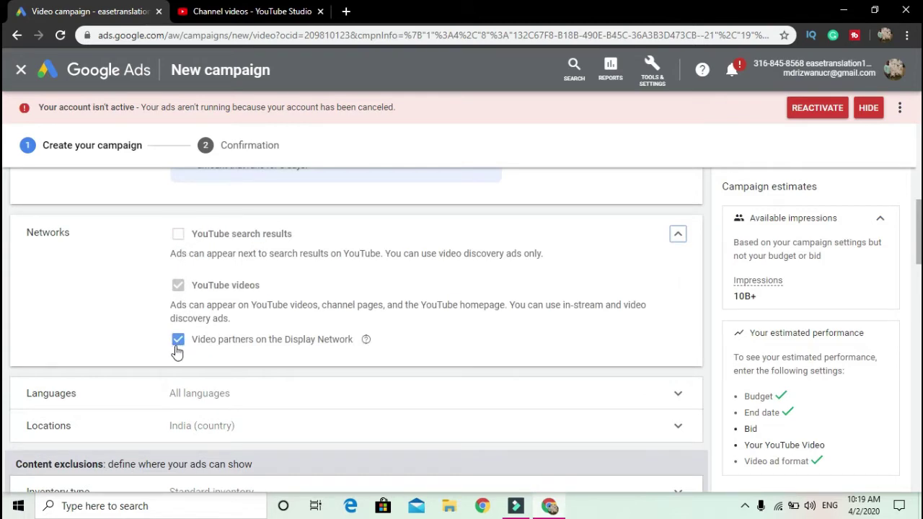
click(681, 240)
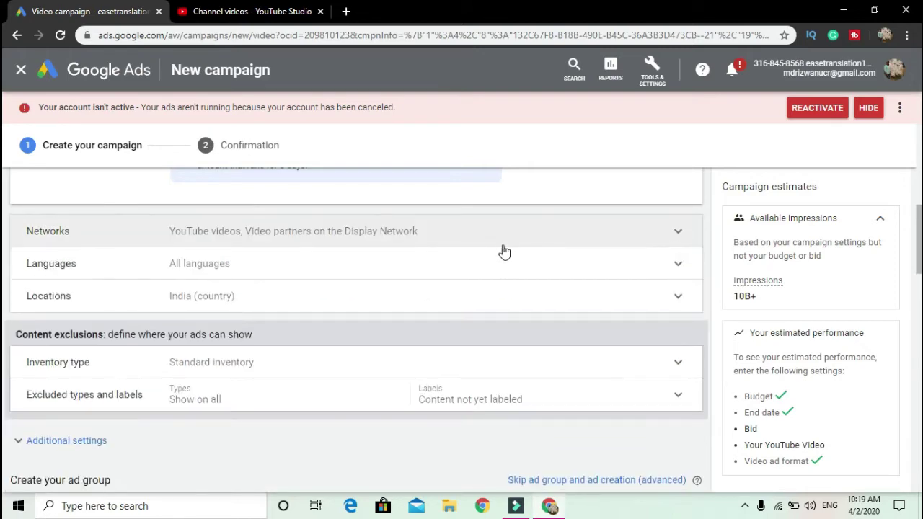
click(505, 264)
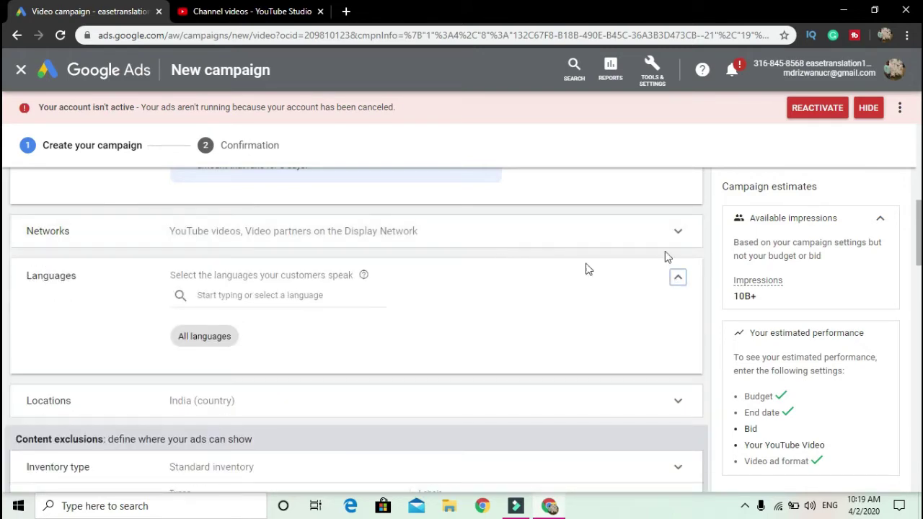
click(677, 284)
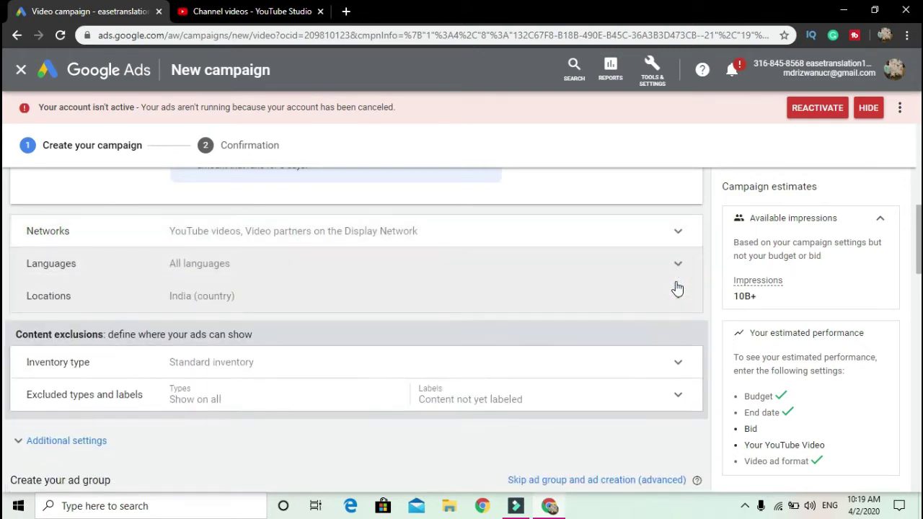
Switch location targeting to another location, search for Mahim and target postal code 400017, Maharashtra, India.
scroll(676, 289, down, 1)
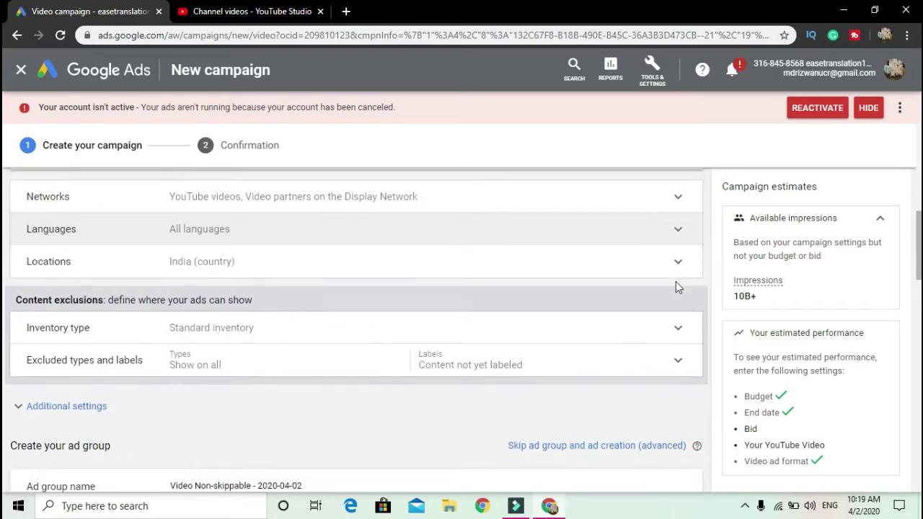
click(621, 274)
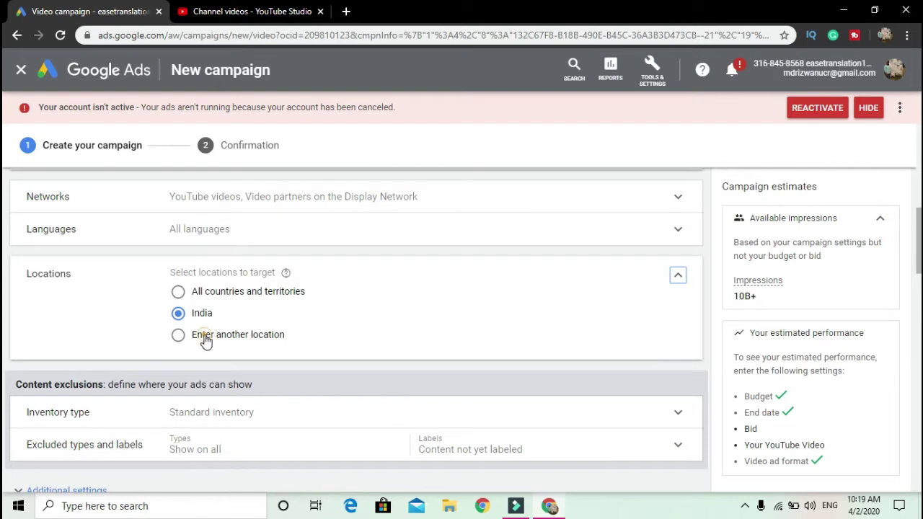
click(205, 339)
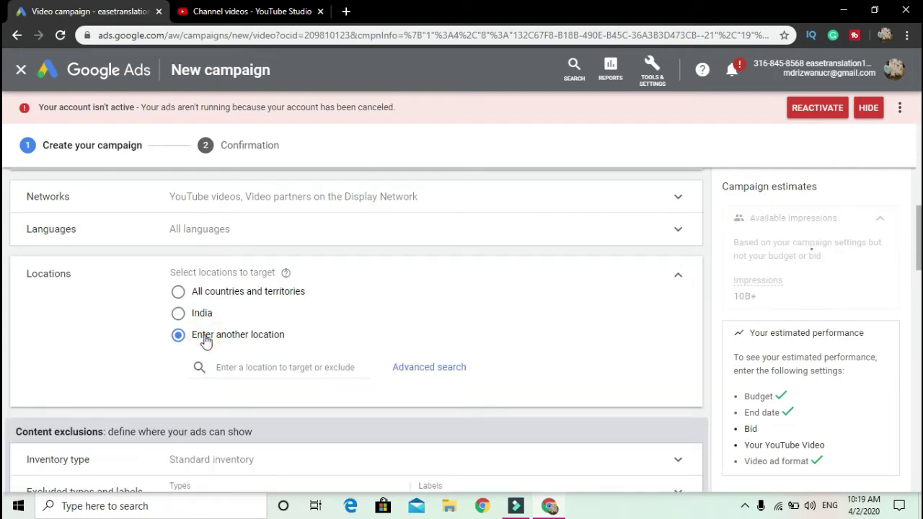
click(255, 367)
text(Mahim)
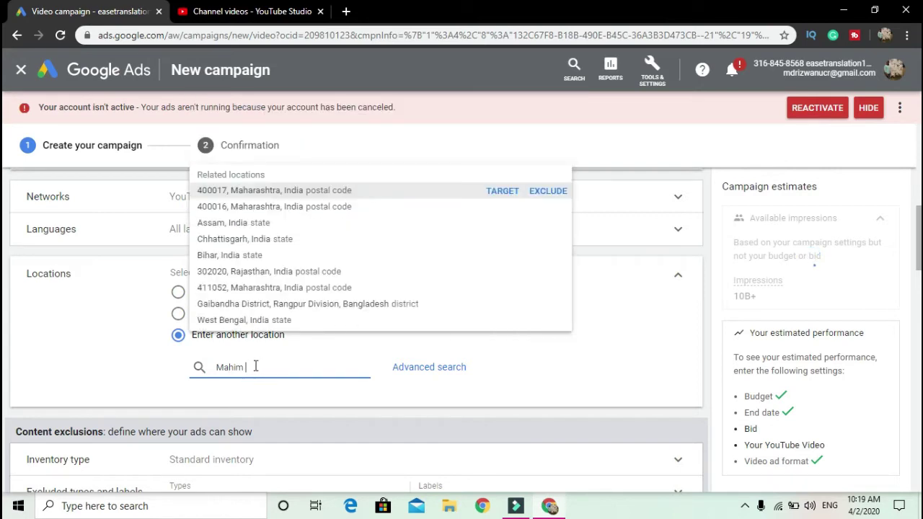
click(286, 192)
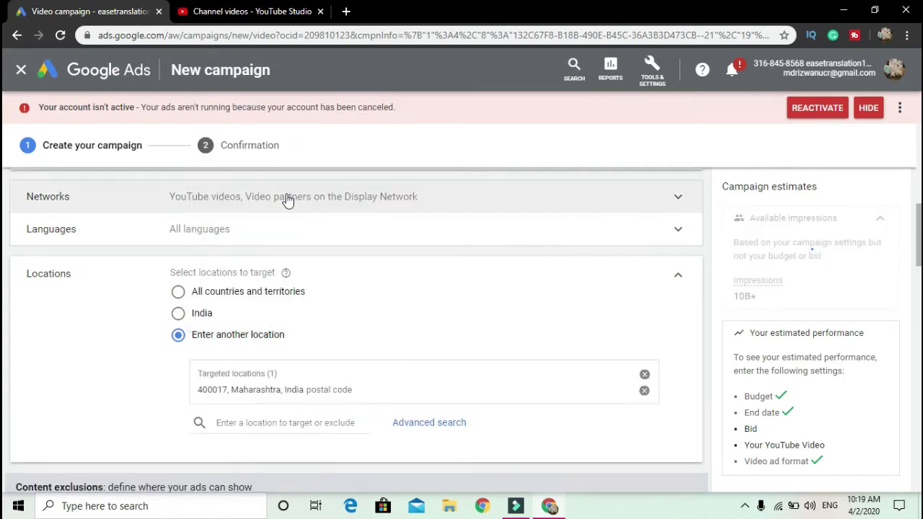
Use the advanced location search for "Dadar mu" to add postal code 400028, Maharashtra, India, and save the targeted locations.
click(422, 427)
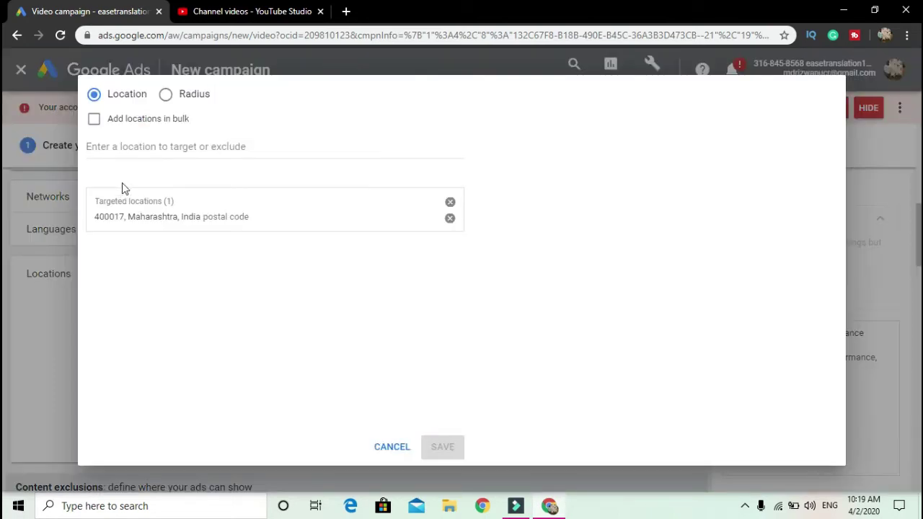
click(159, 144)
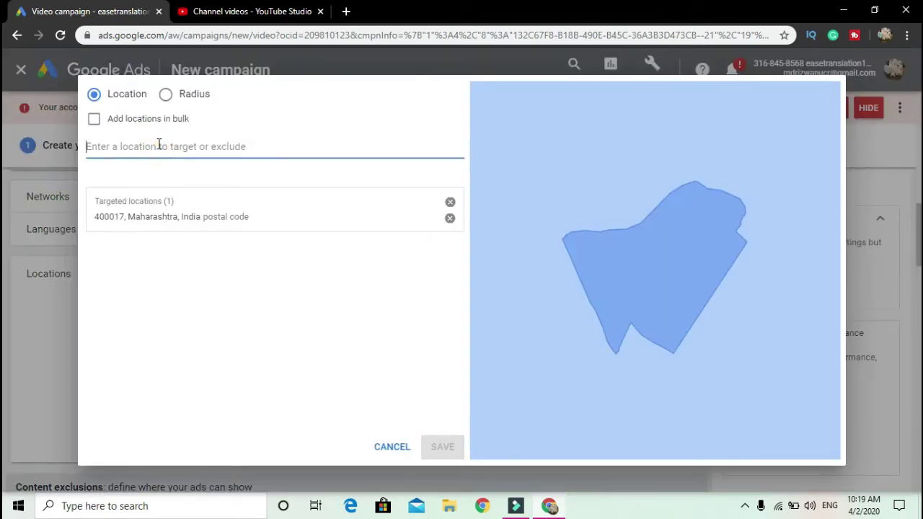
text(Dada)
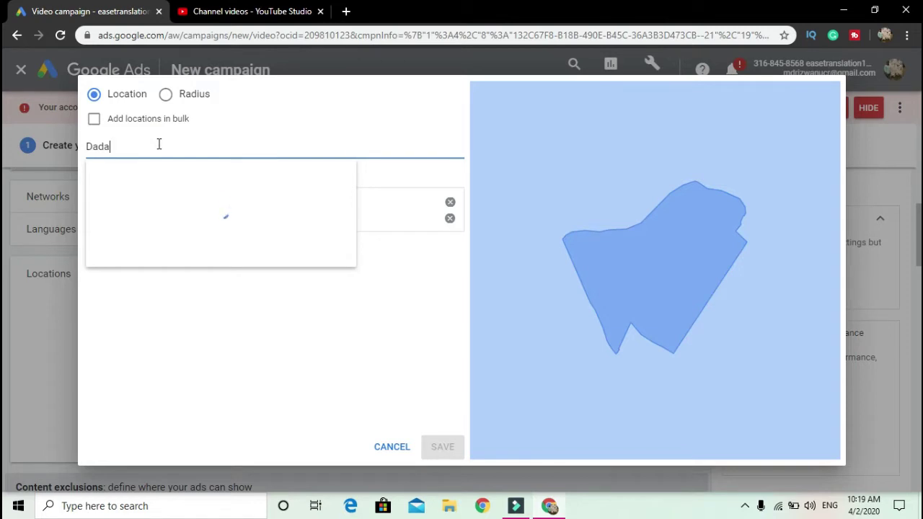
text(r m)
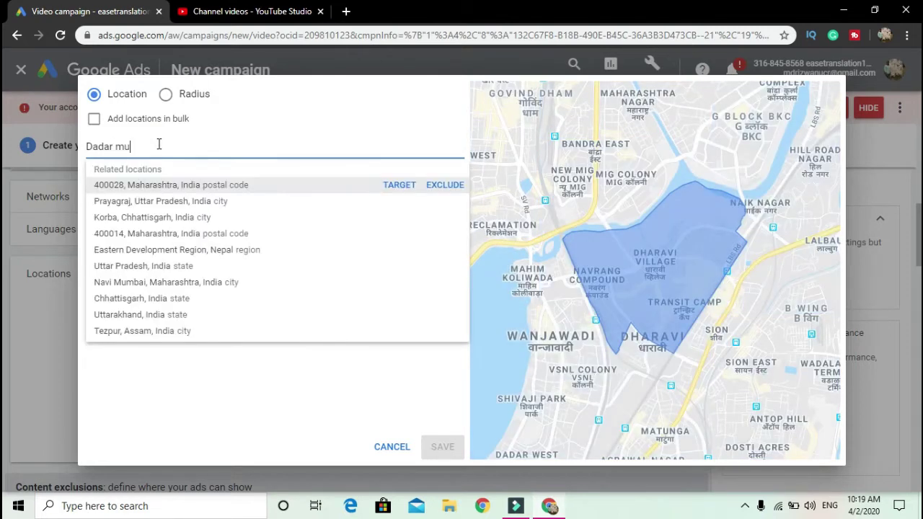
text(u)
click(161, 185)
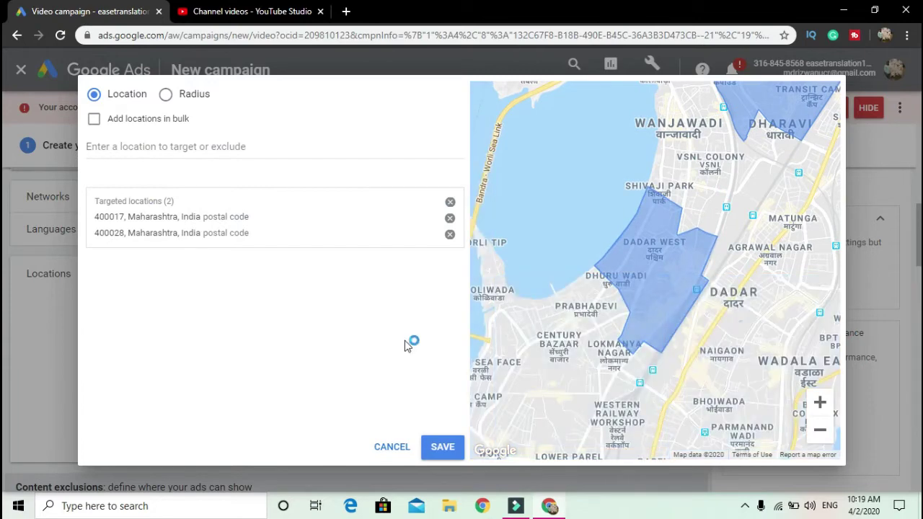
click(437, 445)
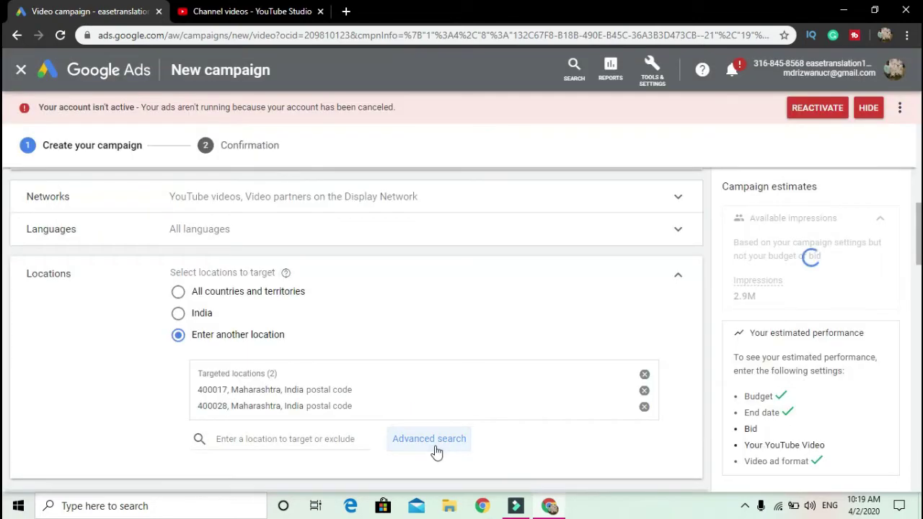
Review the content exclusions for the campaign, checking the excluded types and labels before collapsing them.
scroll(435, 445, down, 3)
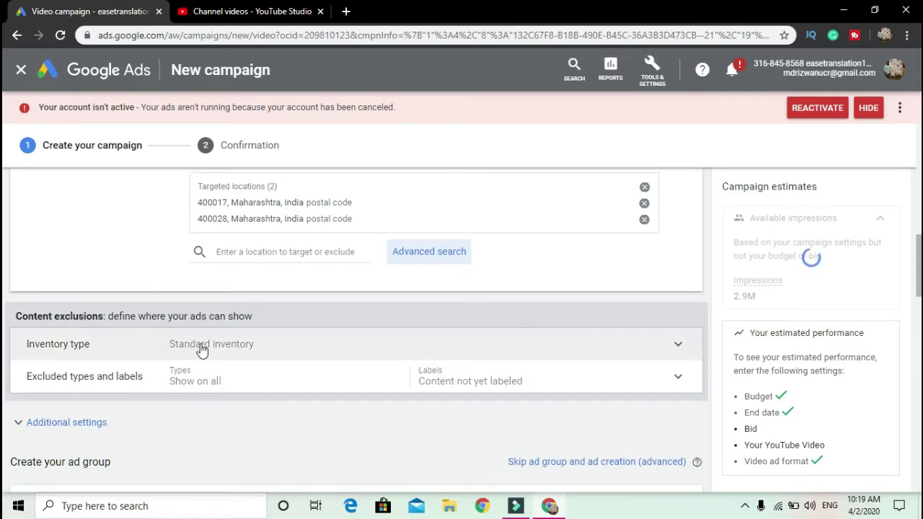
scroll(202, 350, down, 2)
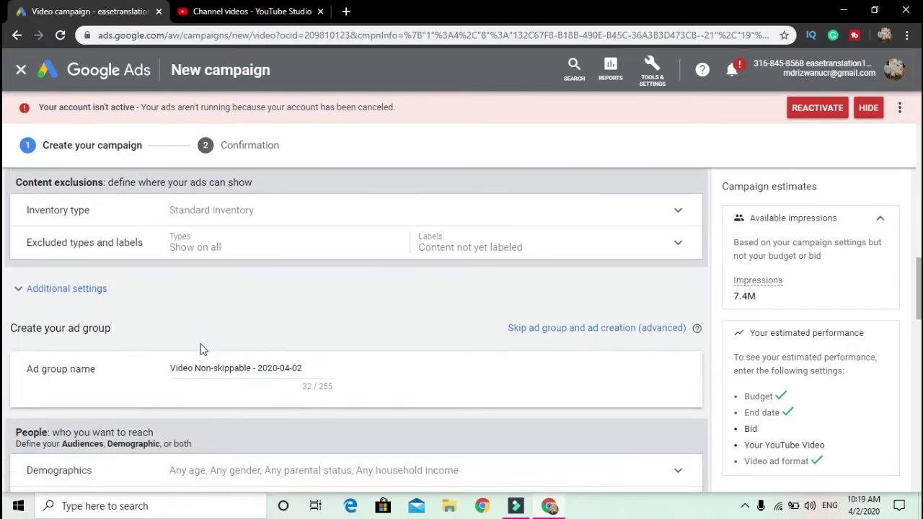
click(299, 214)
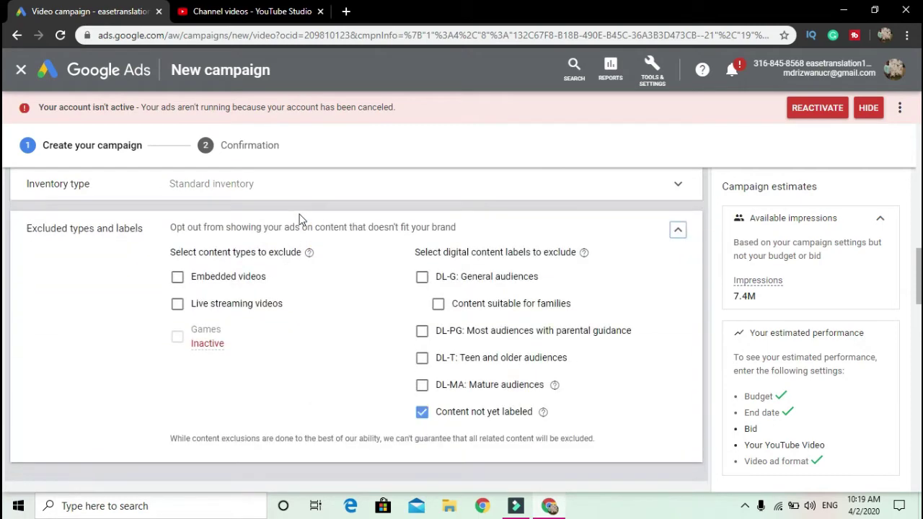
click(678, 228)
Rename the ad group as "Video Non-skippable - Digital marketing".
scroll(685, 232, down, 1)
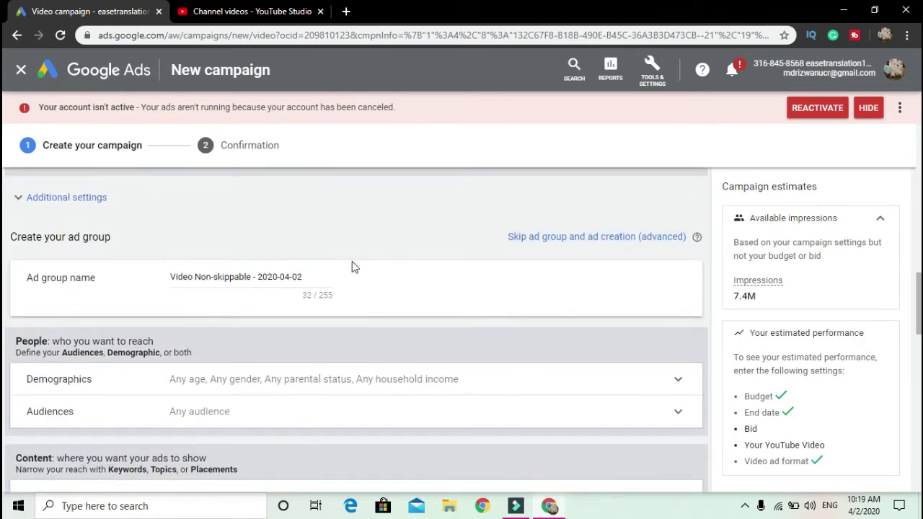
drag(318, 277, 262, 276)
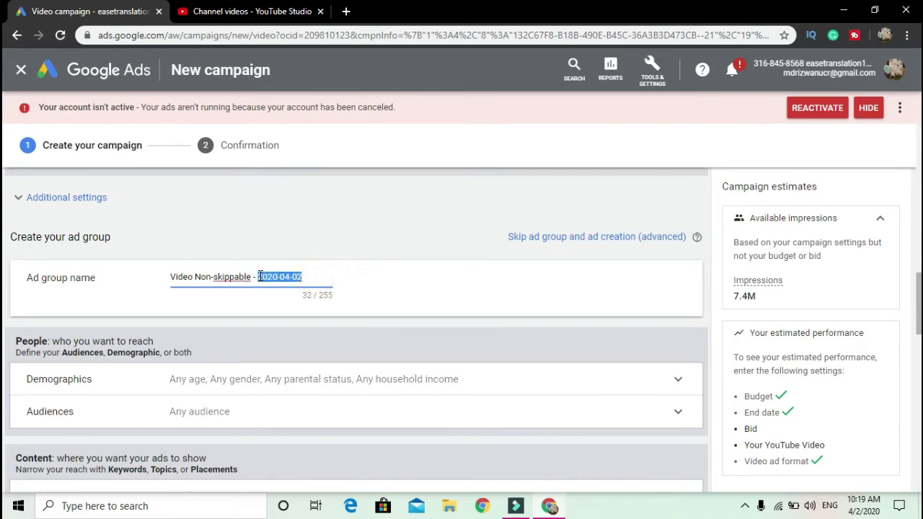
text(01)
Exclude the age groups 45 - 54, 55 - 64 and 65+ from the ad group's demographic targeting and collapse the section.
scroll(259, 277, down, 1)
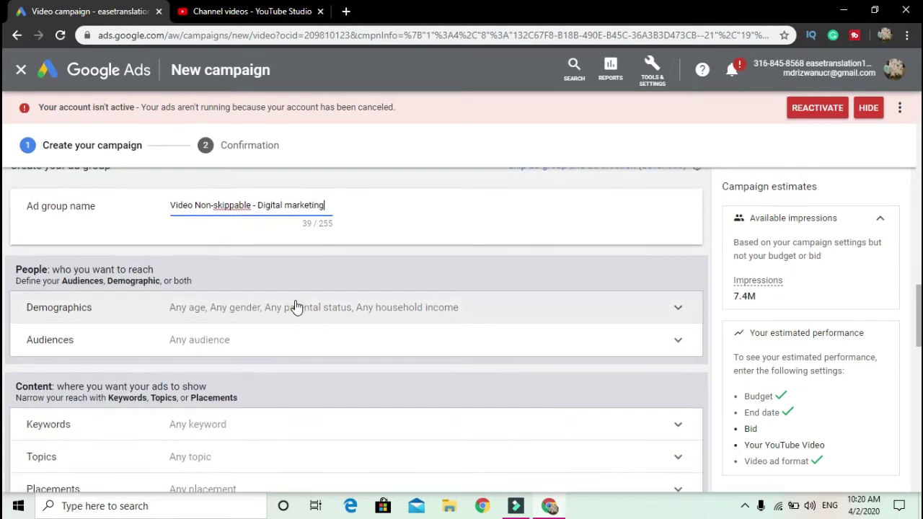
click(295, 306)
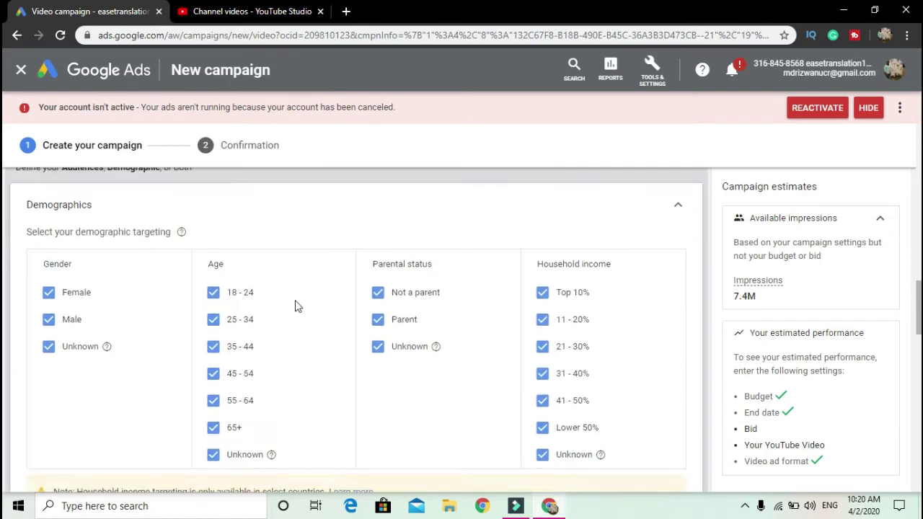
click(212, 421)
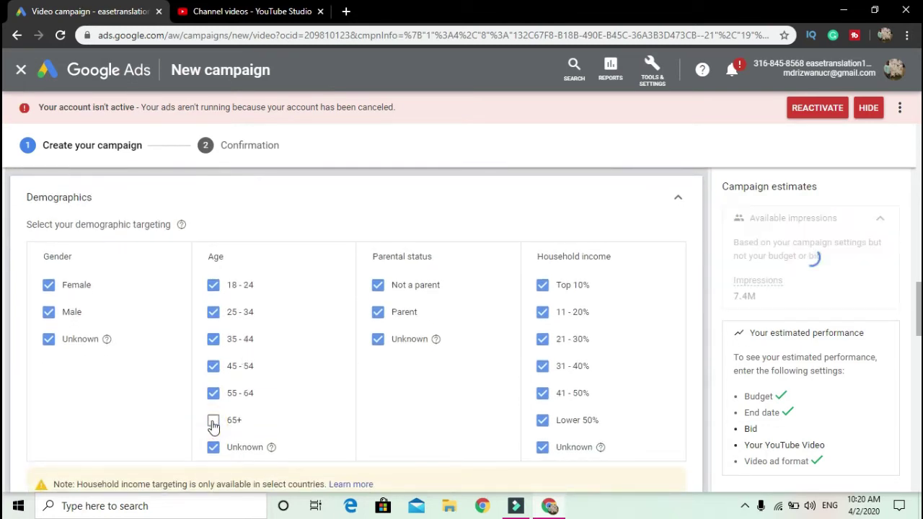
click(214, 398)
click(213, 370)
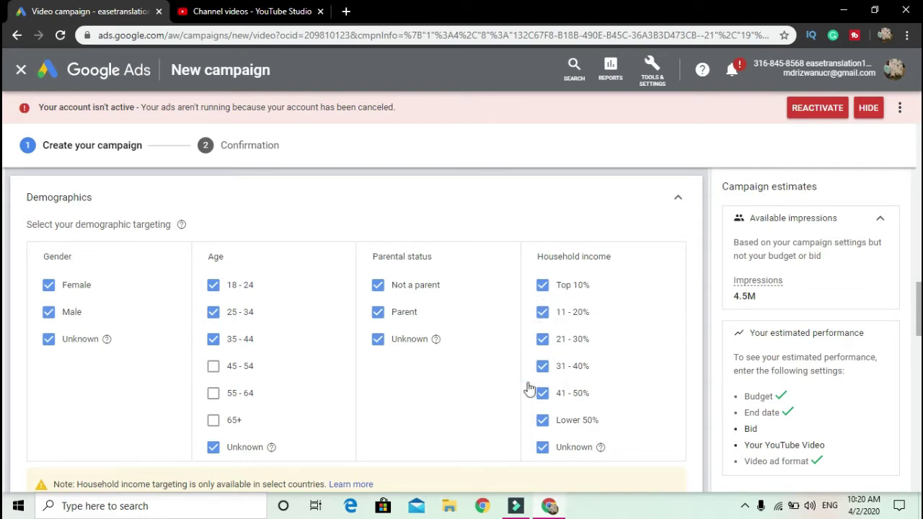
click(542, 419)
scroll(543, 407, up, 1)
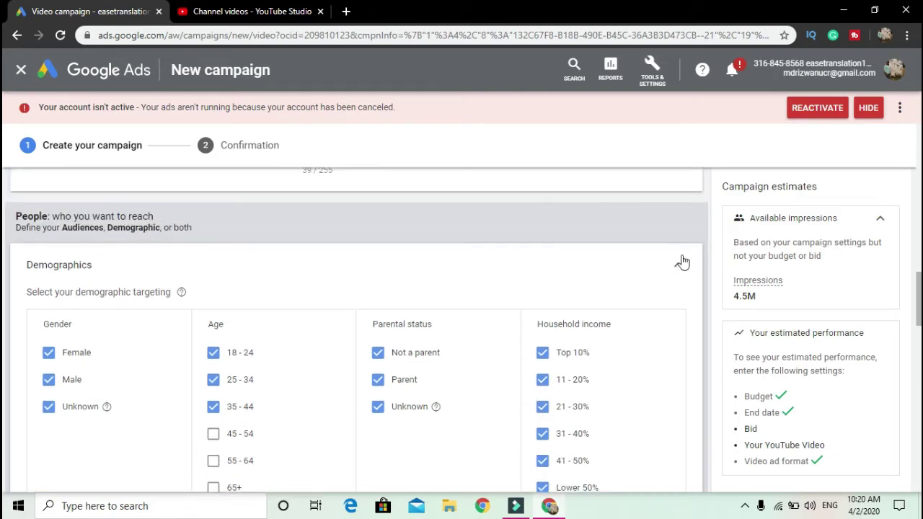
click(678, 264)
Enter "Digital marketing" and "sem Email marketing" on separate lines as keywords for the ad group's content targeting.
scroll(681, 264, down, 3)
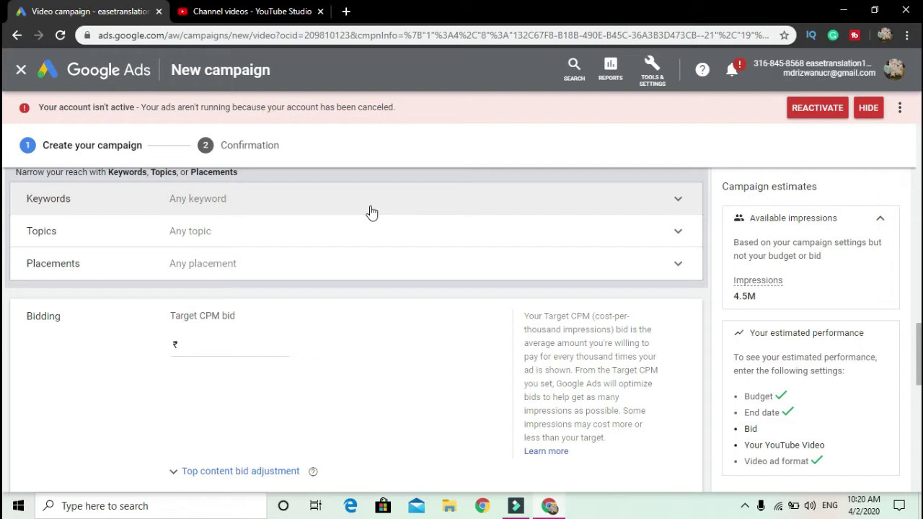
click(371, 209)
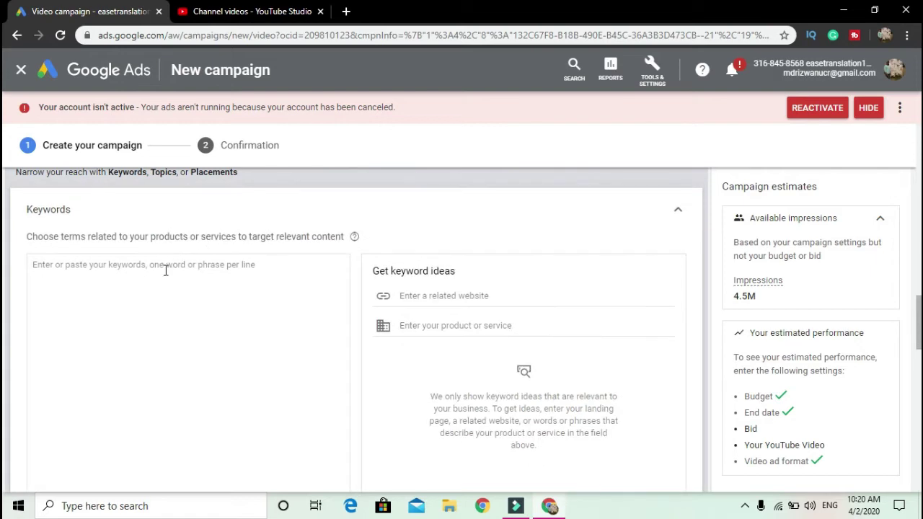
click(162, 277)
text(Digital marketing)
key(Return)
text(sem)
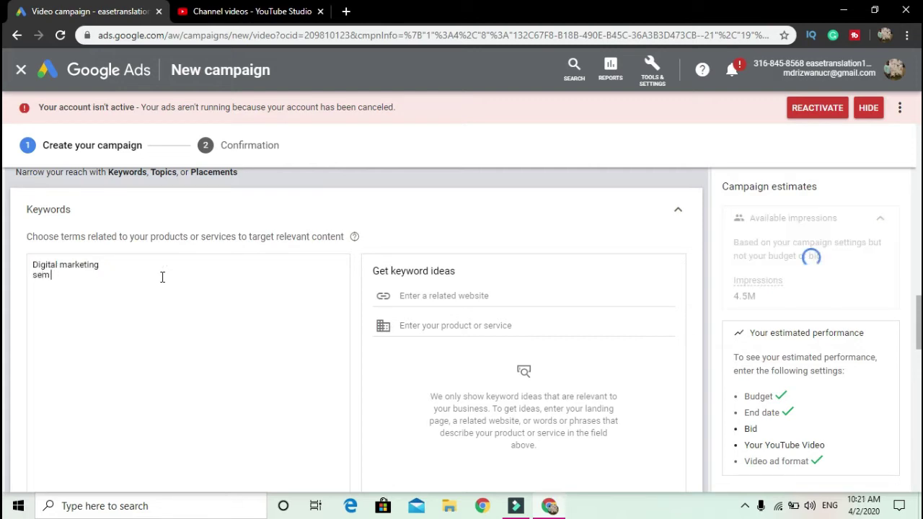
text( Email marketing)
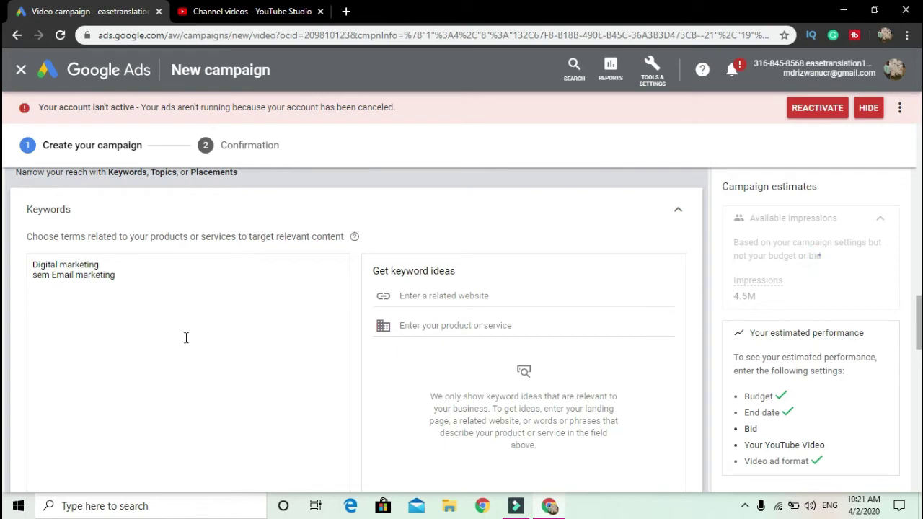
Delete all the entered keywords and collapse the keyword targeting section.
drag(136, 281, 6, 260)
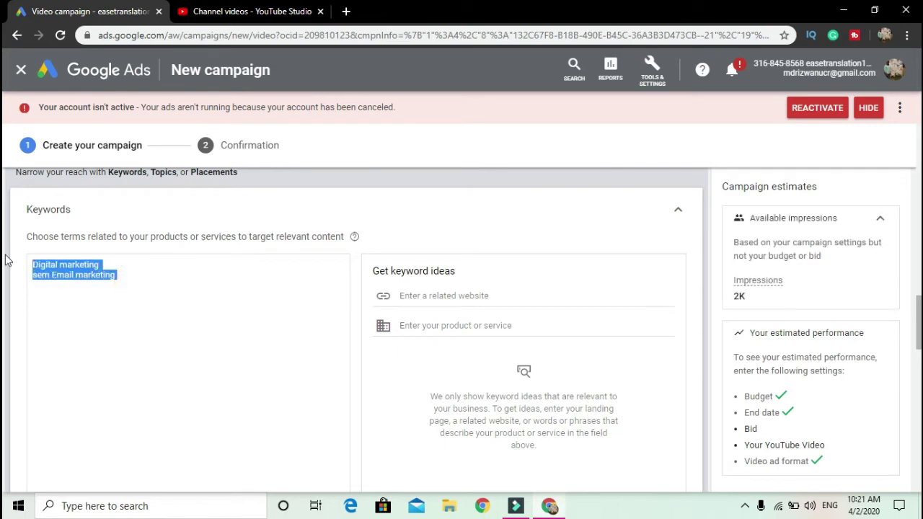
key(BackSpace)
click(680, 211)
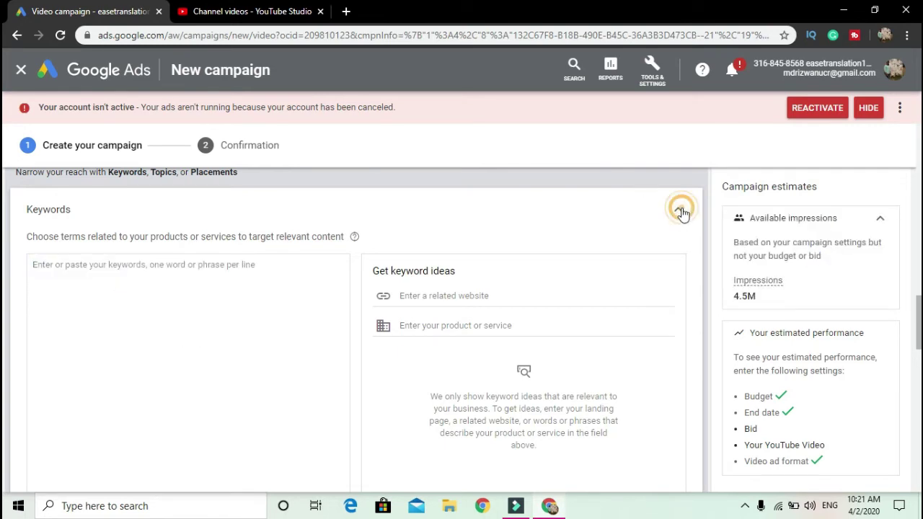
Add Internet & Telecom and Jobs & Education as targeted topics for the ad group.
click(227, 226)
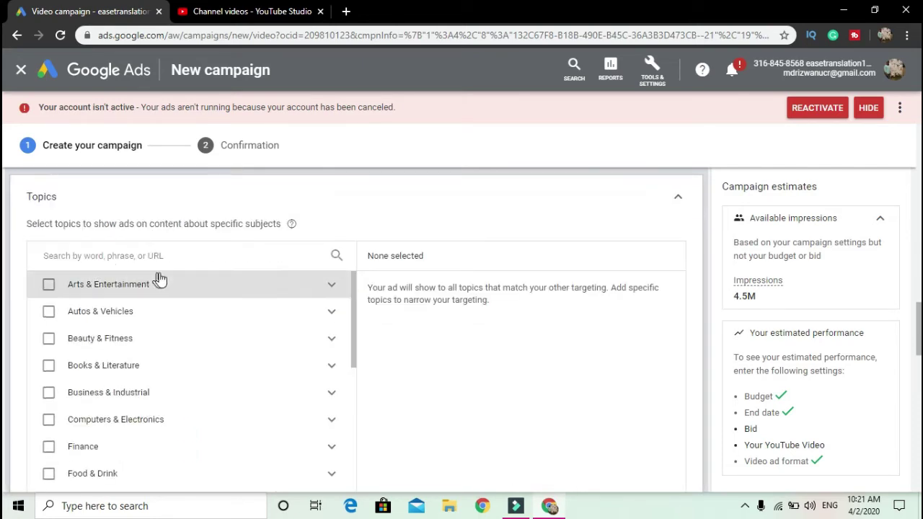
scroll(144, 340, down, 1)
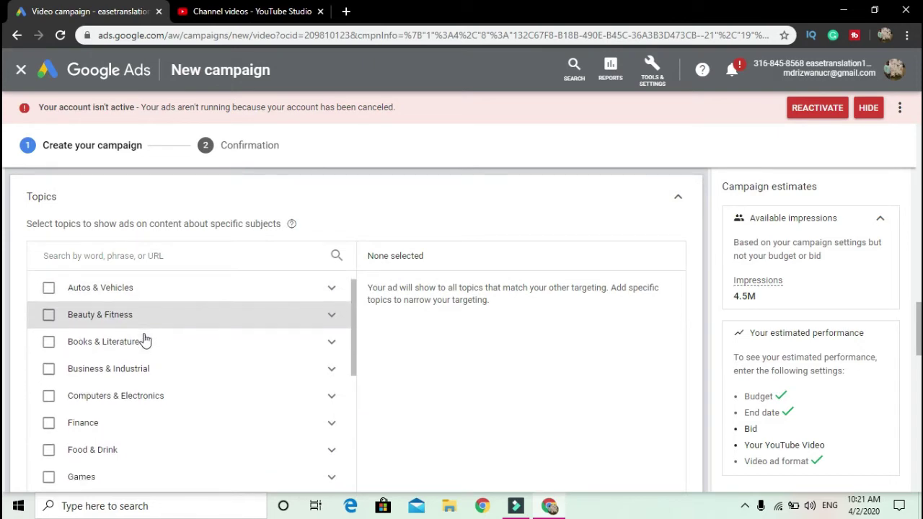
scroll(145, 341, down, 2)
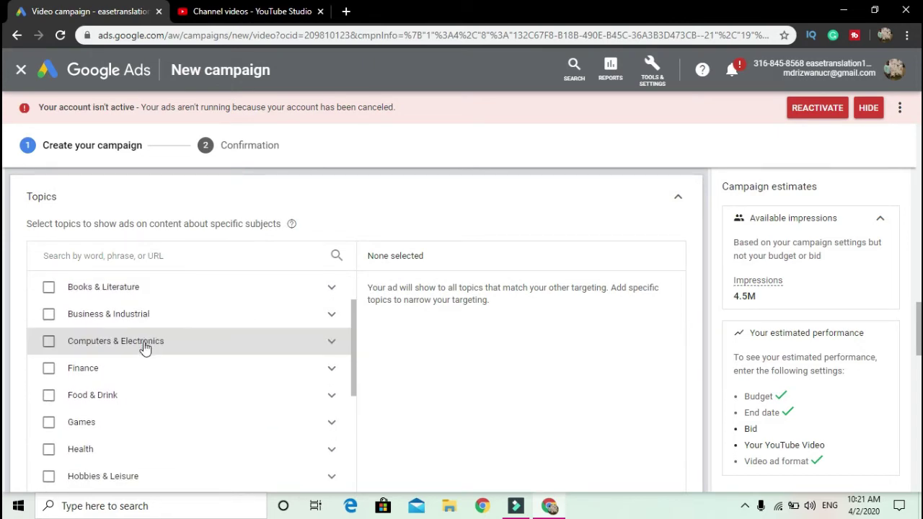
scroll(144, 346, down, 2)
scroll(111, 387, down, 2)
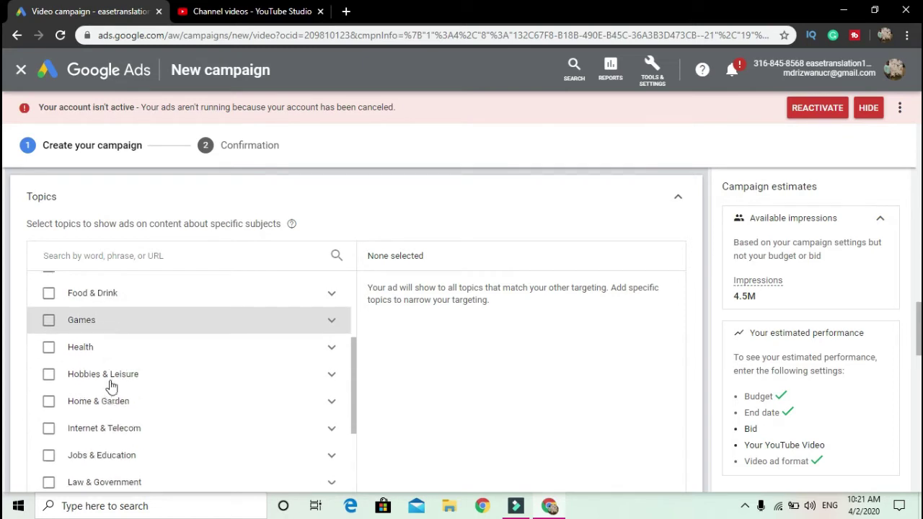
scroll(111, 388, down, 1)
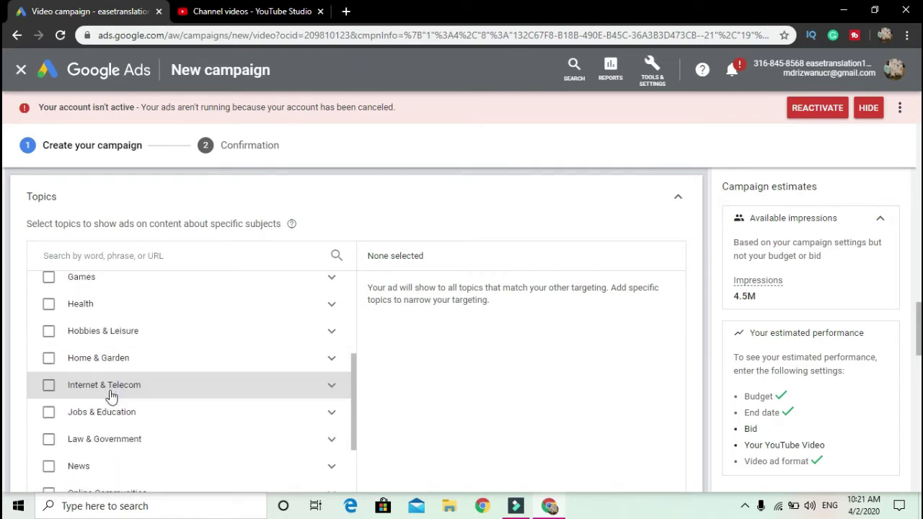
click(112, 396)
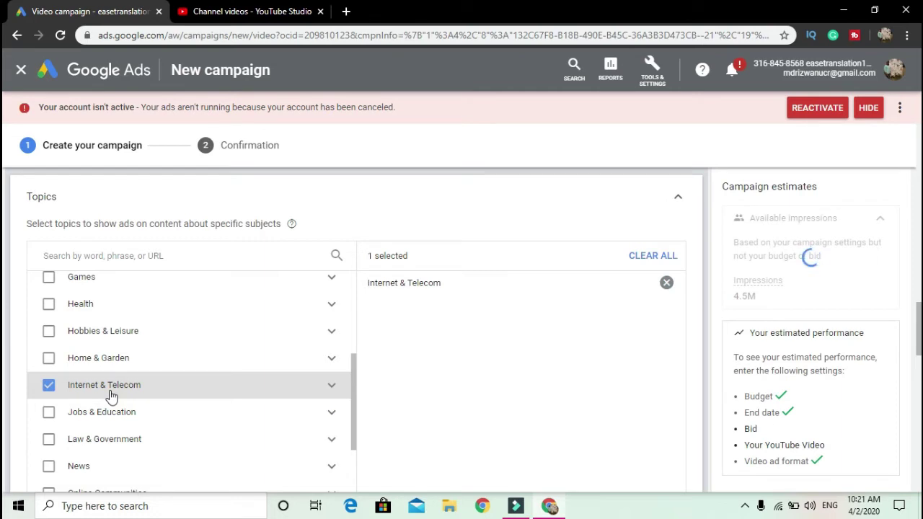
click(105, 417)
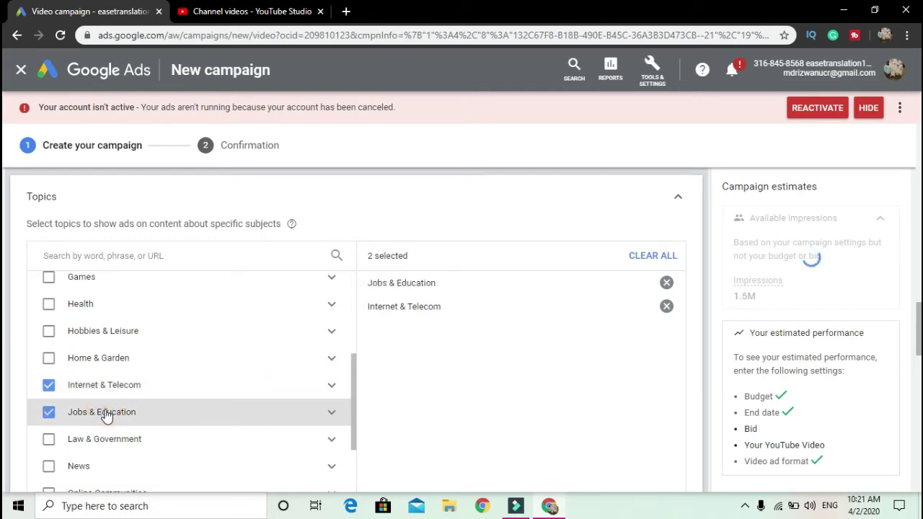
Look through the remaining topics, then remove Internet & Telecom and Jobs & Education from the selection and collapse the topic targeting.
scroll(106, 417, down, 1)
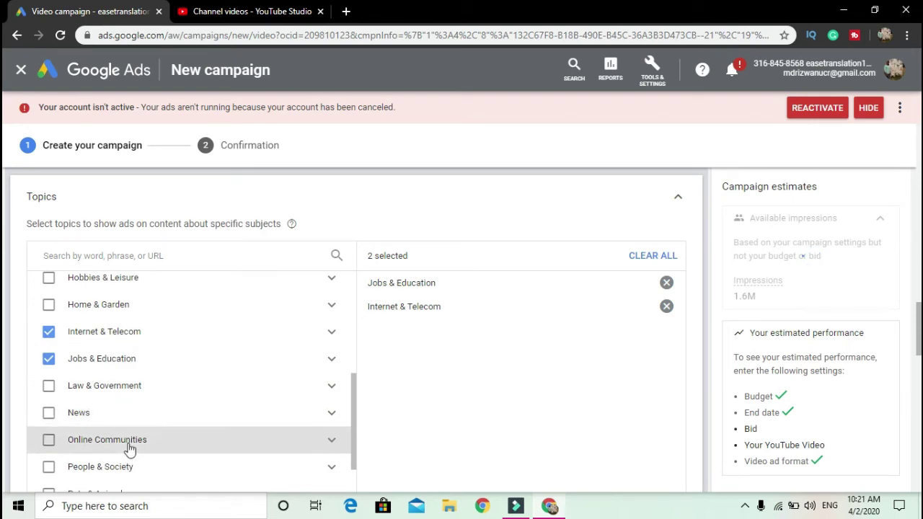
scroll(128, 447, down, 1)
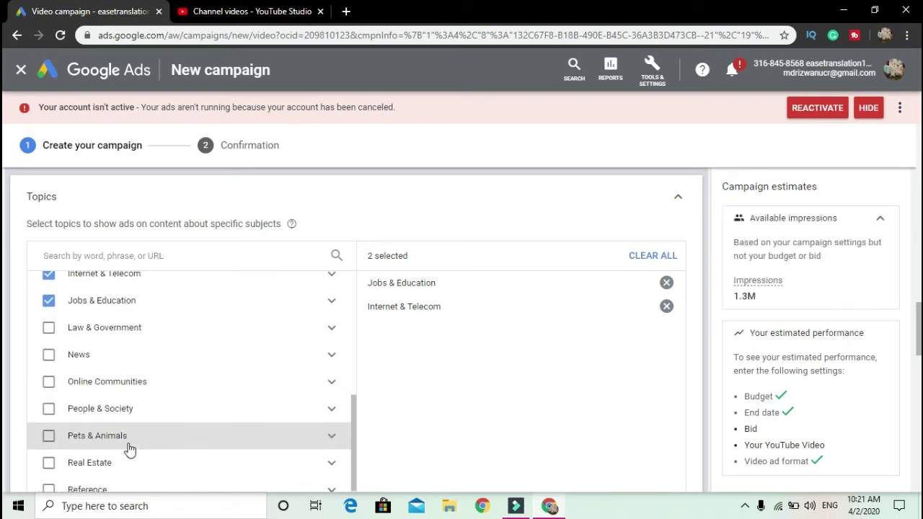
scroll(129, 449, down, 1)
scroll(129, 449, down, 3)
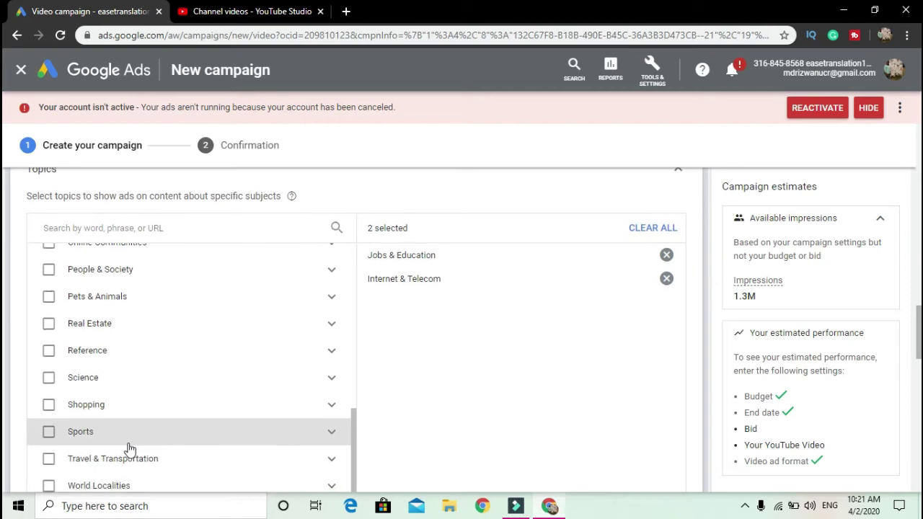
scroll(129, 447, down, 1)
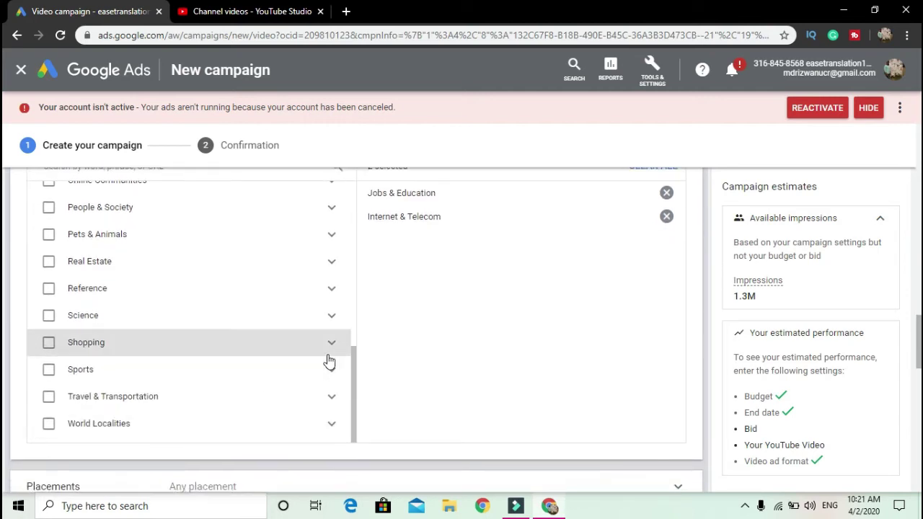
click(667, 217)
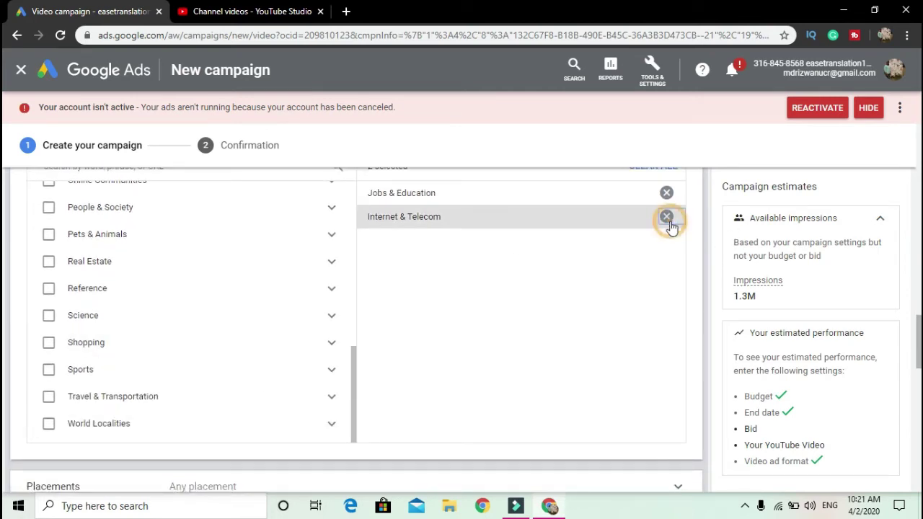
click(666, 195)
scroll(667, 198, up, 2)
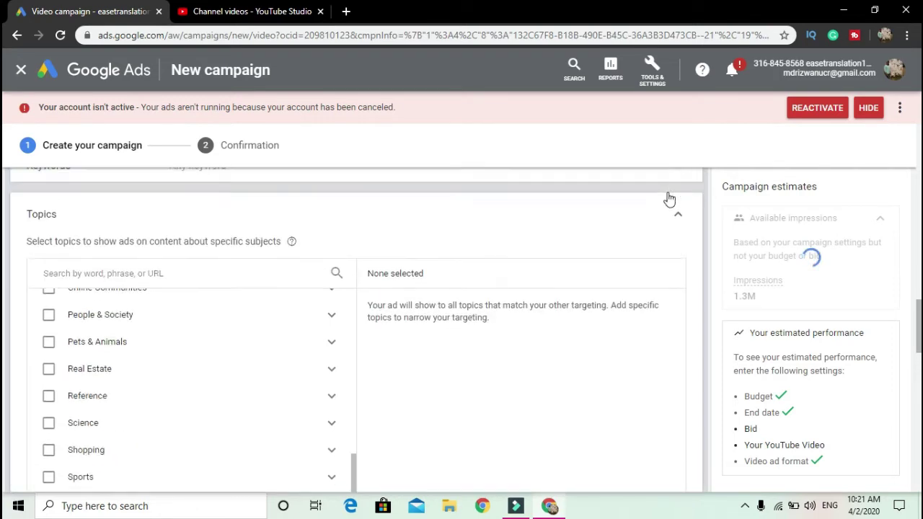
click(677, 227)
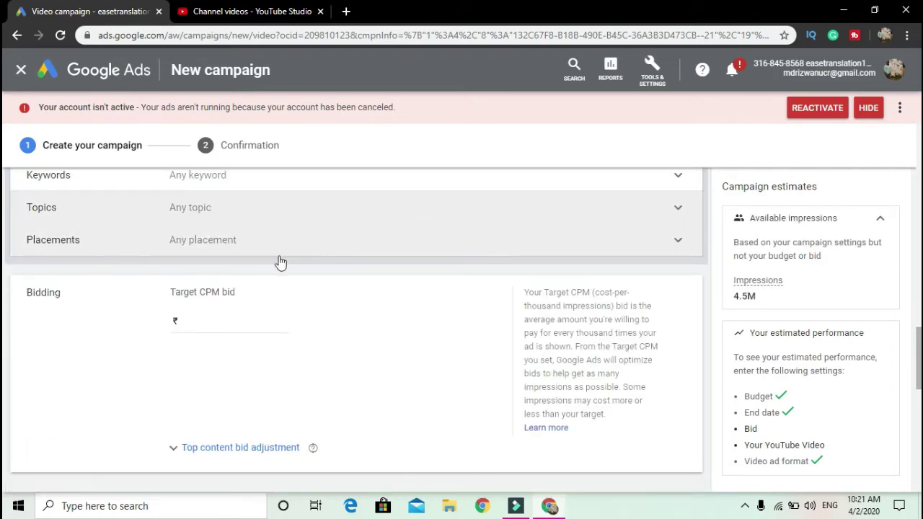
Search the ad group's placements for "Digital marketing" and look through the matching YouTube channels.
click(268, 251)
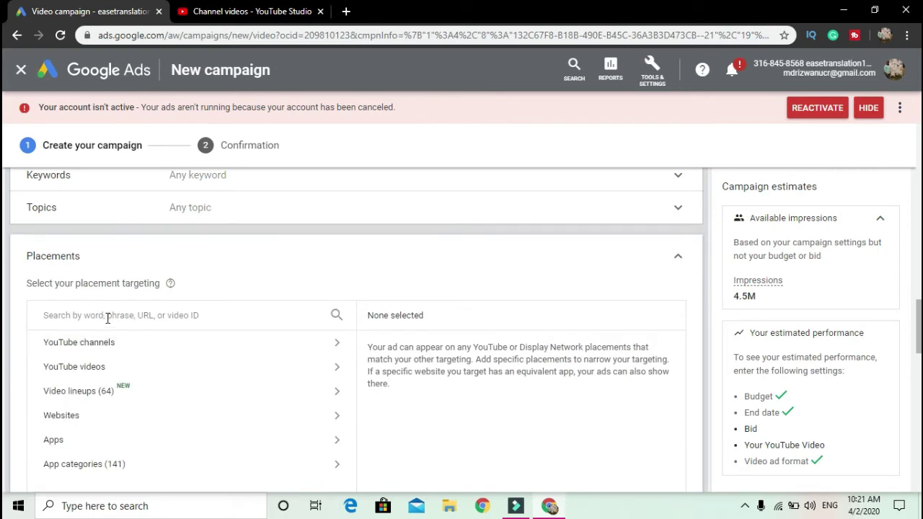
scroll(86, 364, down, 1)
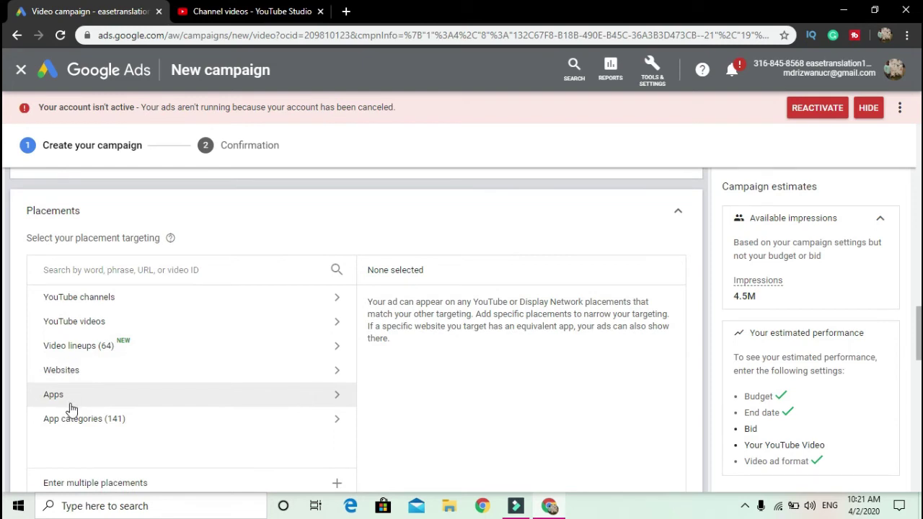
click(128, 263)
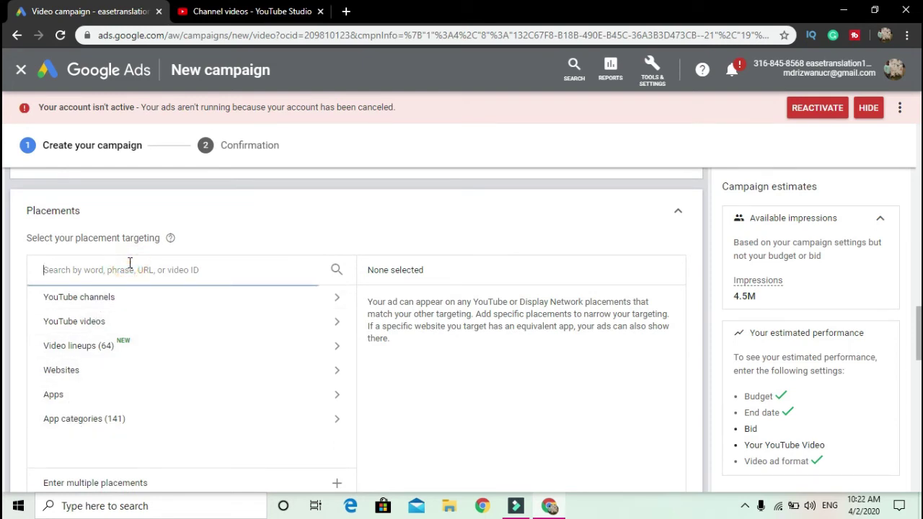
text(Digital ma)
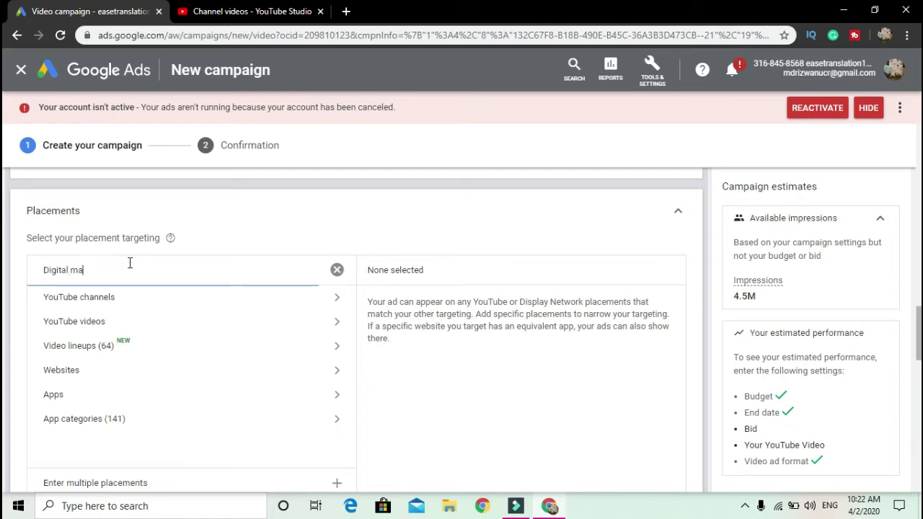
text(rke)
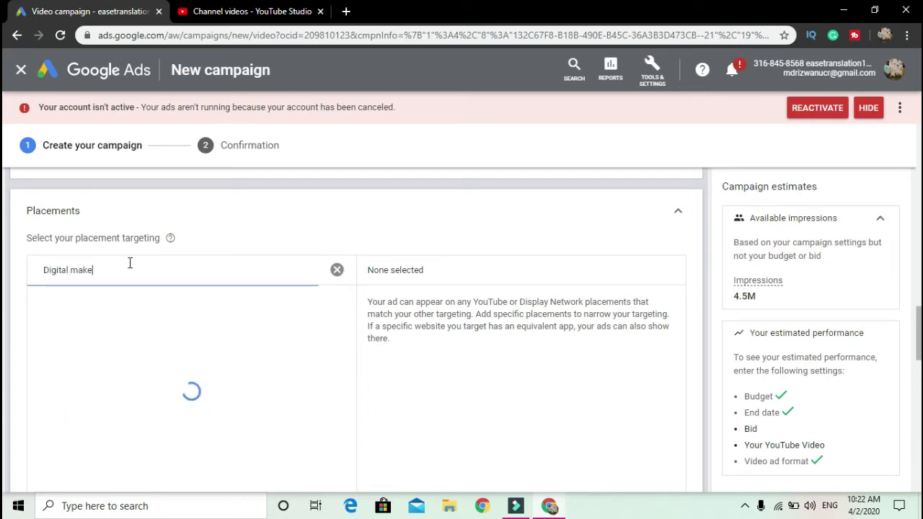
text(ting)
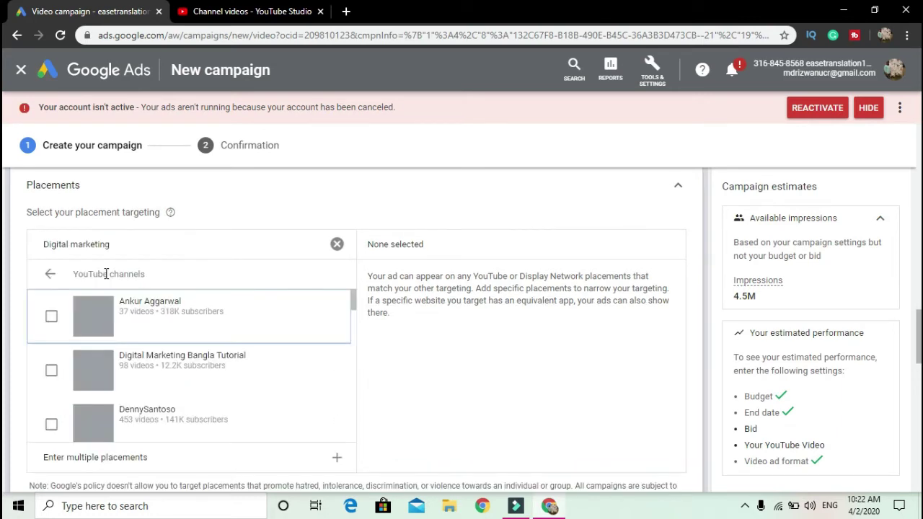
scroll(120, 393, down, 3)
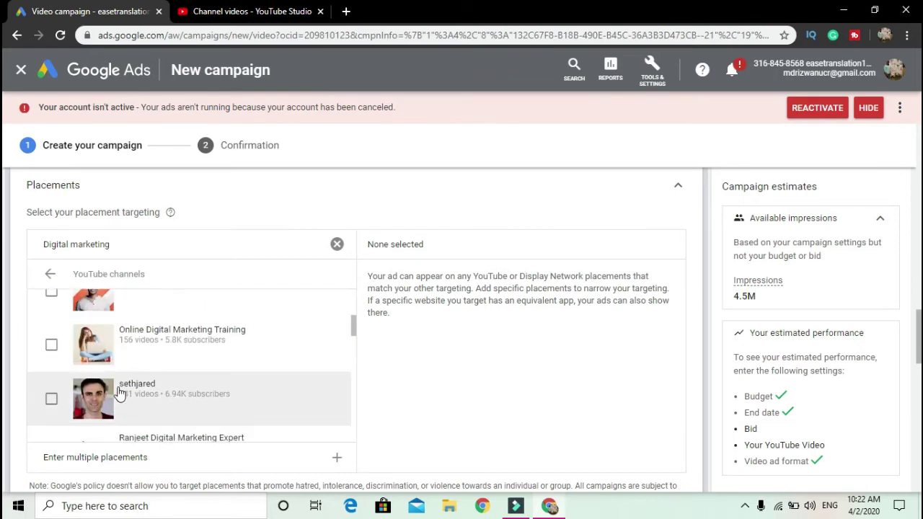
scroll(120, 393, down, 8)
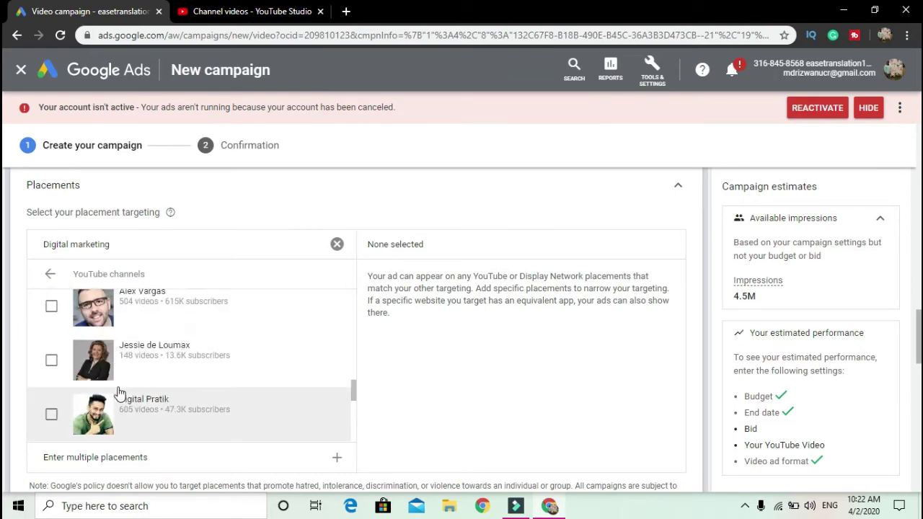
scroll(120, 393, down, 10)
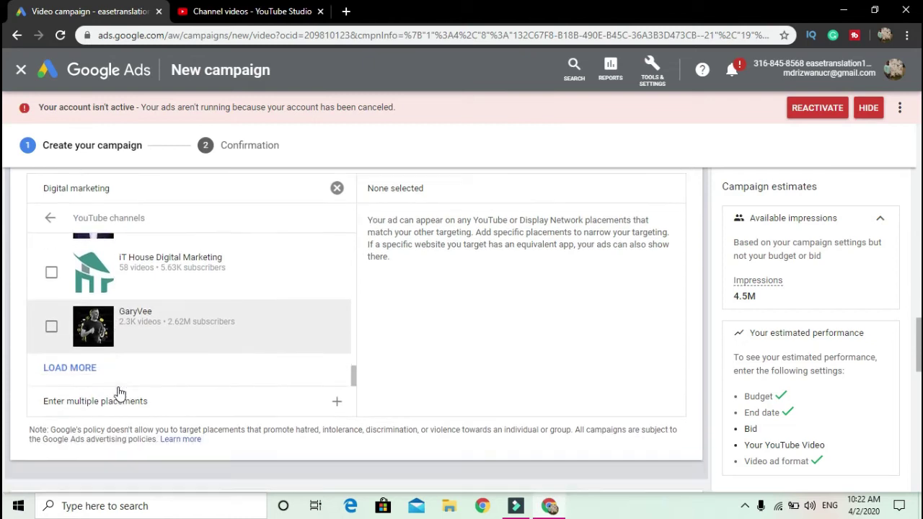
scroll(120, 393, down, 1)
scroll(120, 393, up, 6)
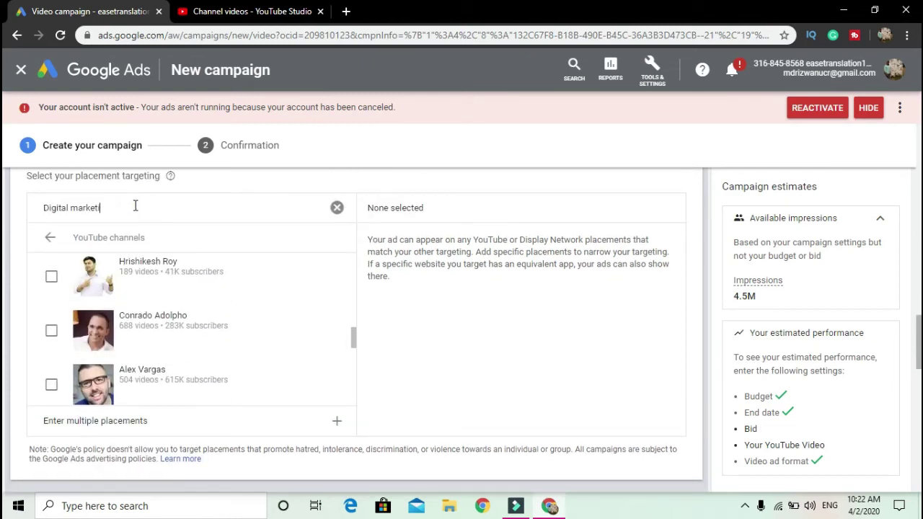
Clear the placement search and search the app placements for "Digital marketing" instead.
key(ctrl+a)
key(BackSpace)
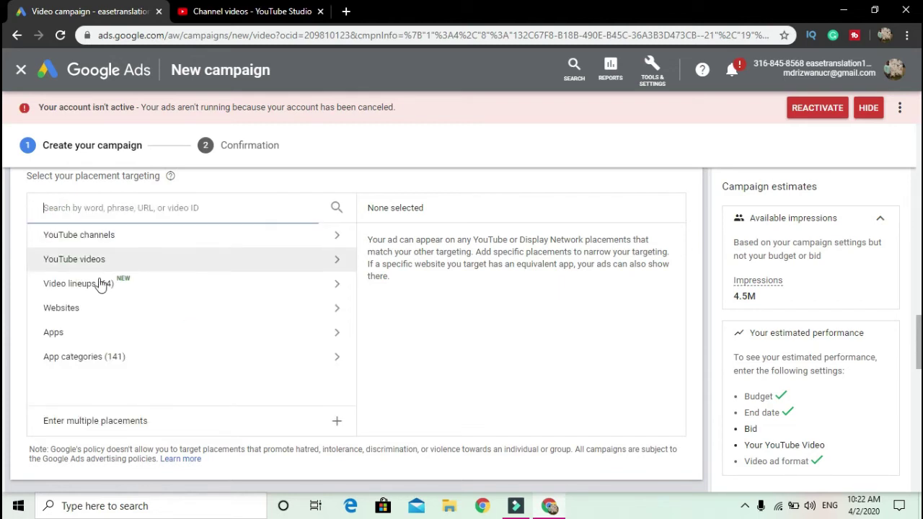
click(75, 336)
click(142, 209)
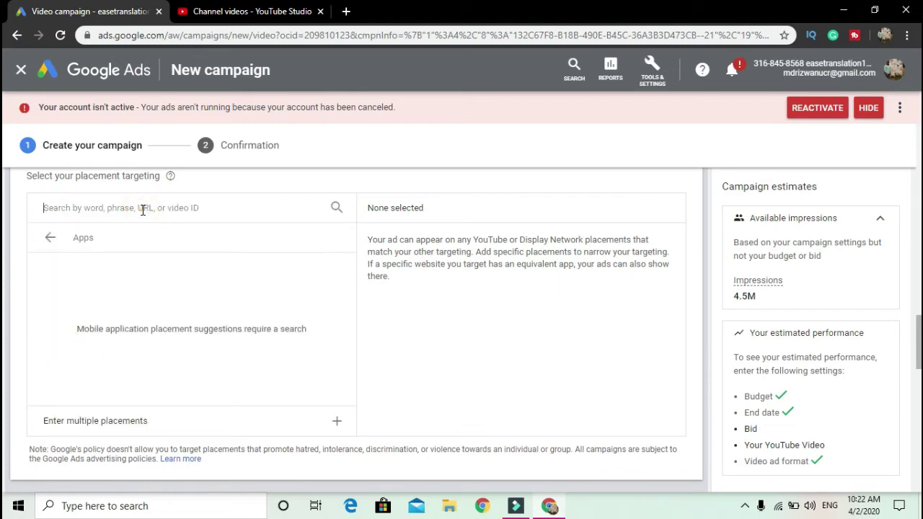
text(Digital marketing)
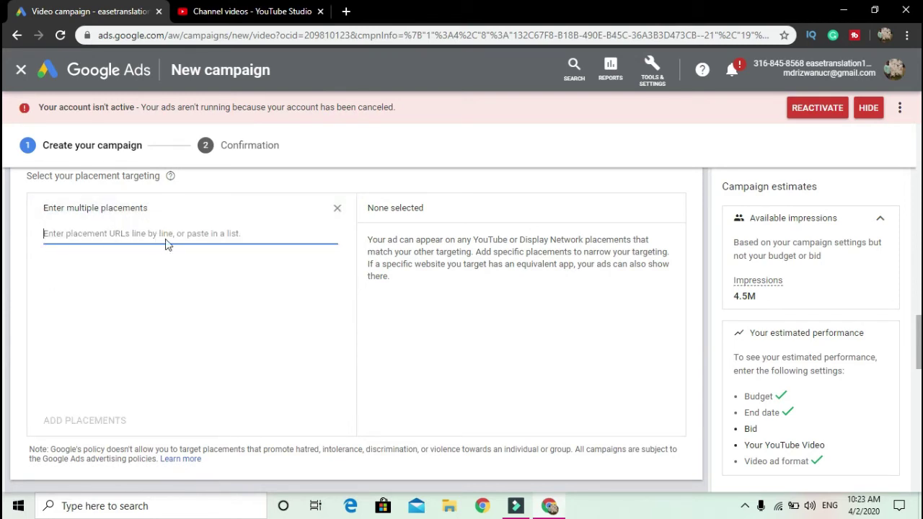
Copy the address of the YouTube Studio channel videos page and paste it into the multiple placements entry.
click(254, 13)
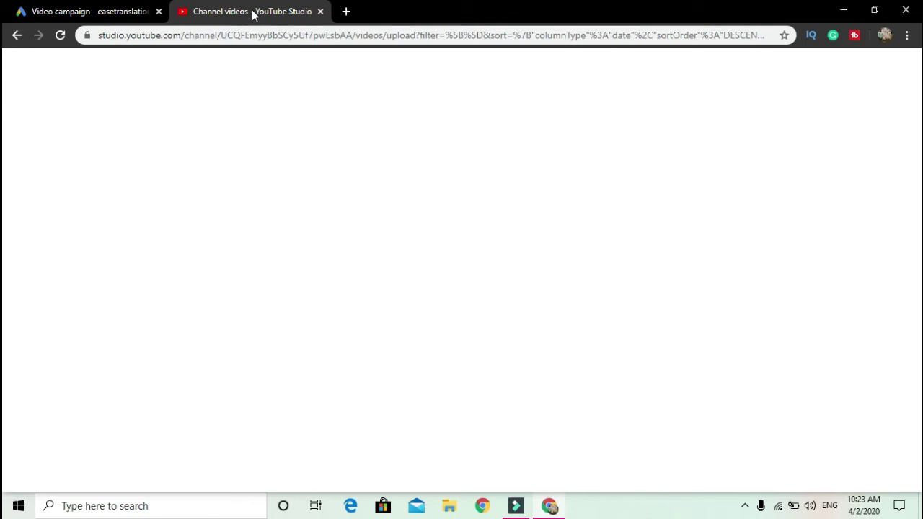
click(281, 39)
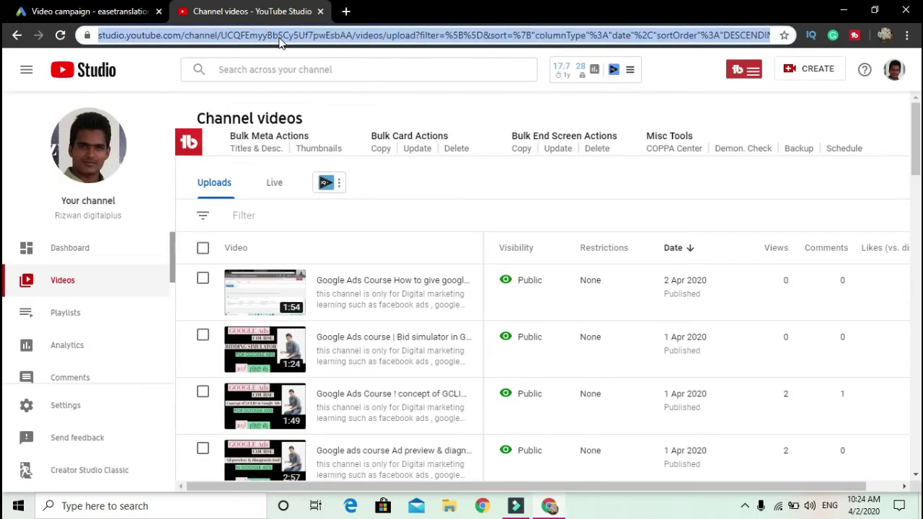
click(142, 15)
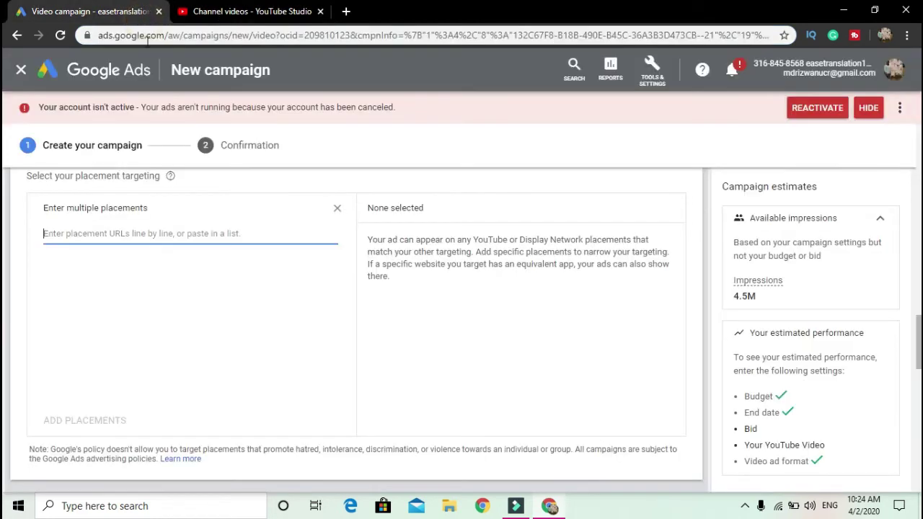
text(https://studio.youtube.com/channel/UCQFEmyyBbSCy5Uf7pwEsbAA/videos/upload?filter=%5B%5D&sort=%7B%22columnType%22%3A%22date%22%2C%22sortOrder%22%3A%22DESCENDING%22%7D)
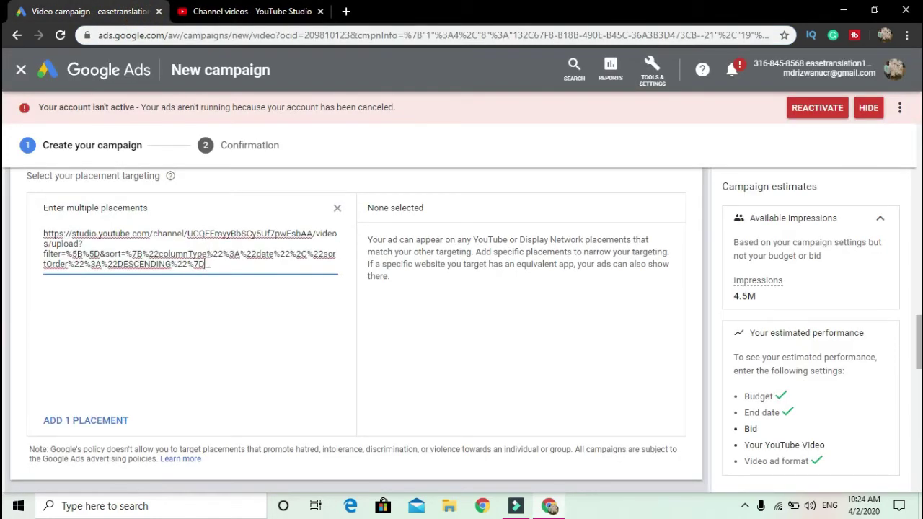
Delete the pasted placement URL and collapse the placement targeting section.
drag(207, 264, 33, 212)
key(BackSpace)
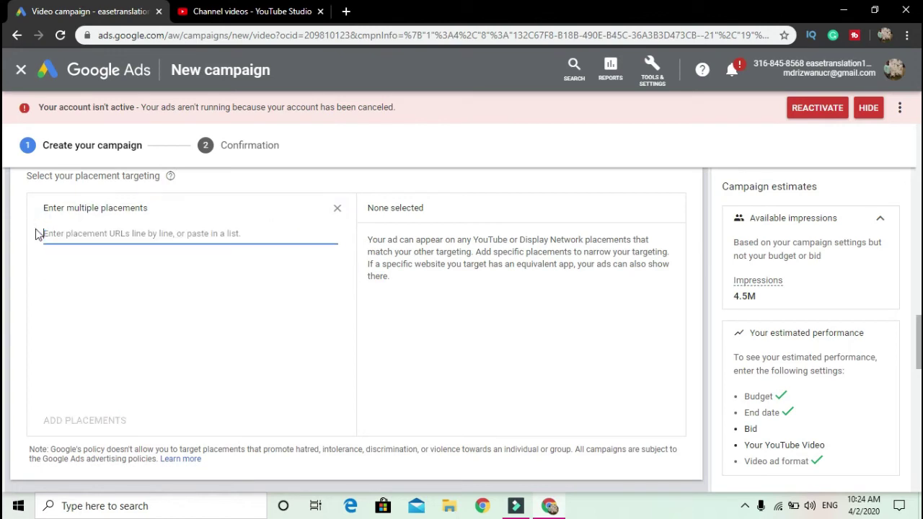
click(598, 217)
scroll(599, 220, up, 1)
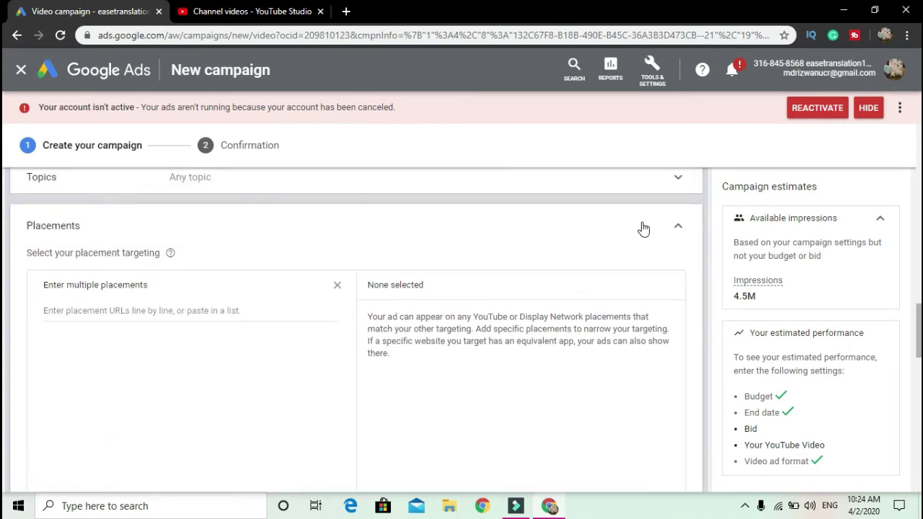
click(676, 229)
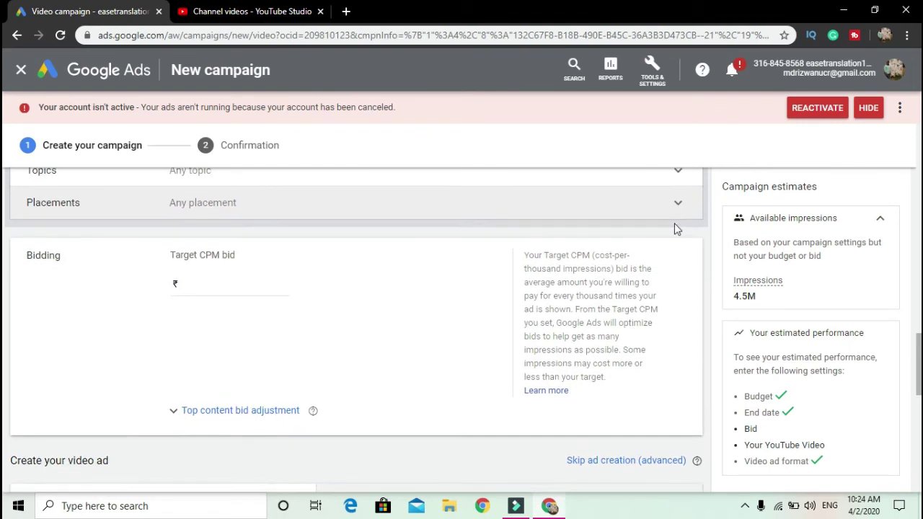
Set the ad group's target CPM bid to ₹4.
click(255, 257)
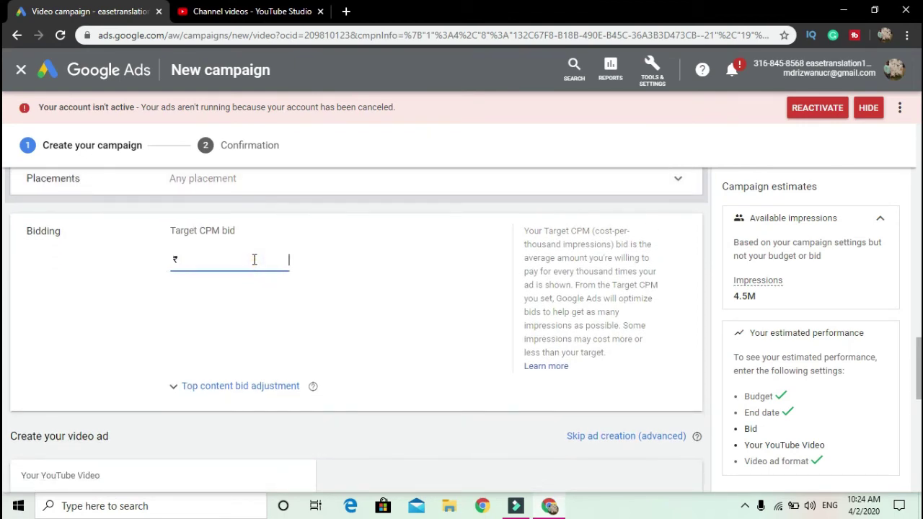
text(4)
scroll(253, 261, down, 2)
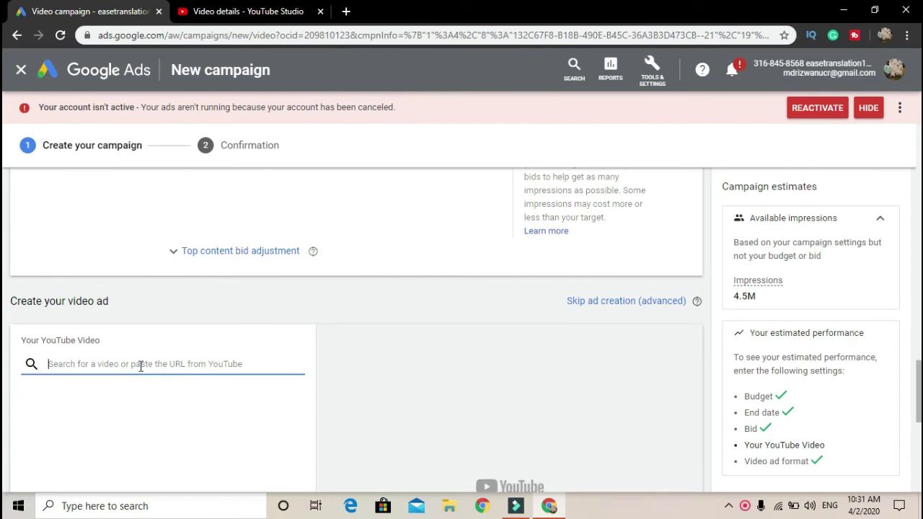
click(140, 365)
text(https://youtu.be/1ECEdFczhXE)
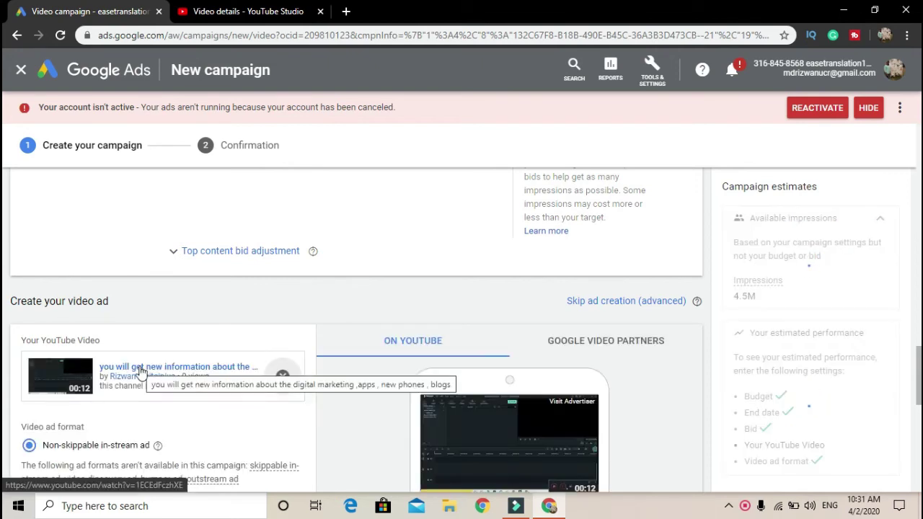
scroll(370, 235, down, 2)
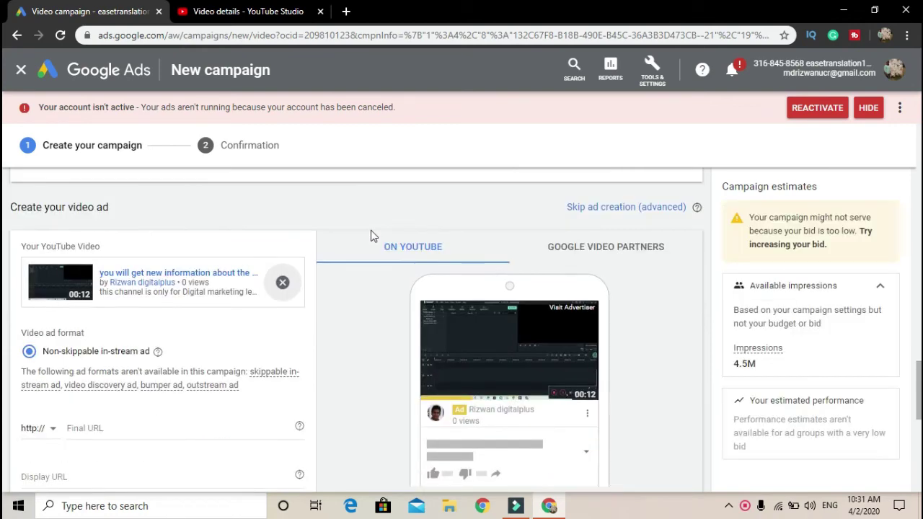
scroll(370, 231, down, 1)
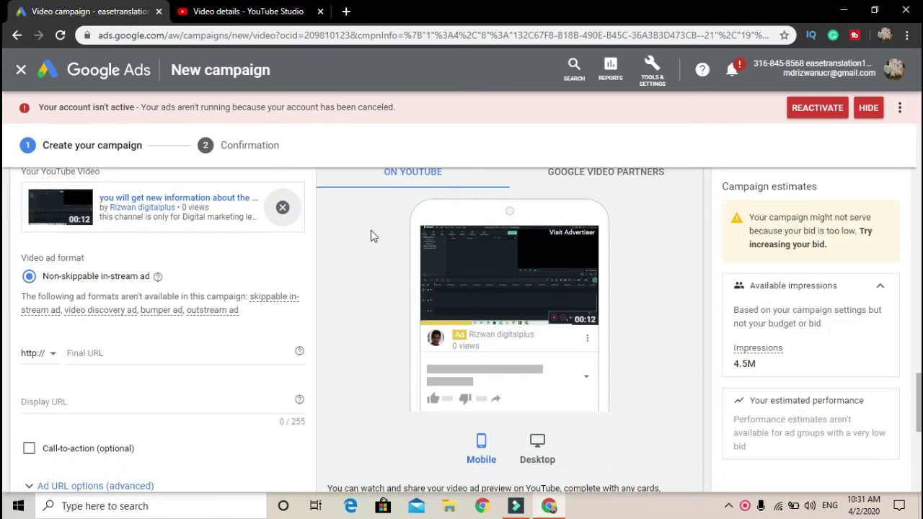
Change the ad group's target CPM bid to ₹10.
scroll(261, 424, up, 6)
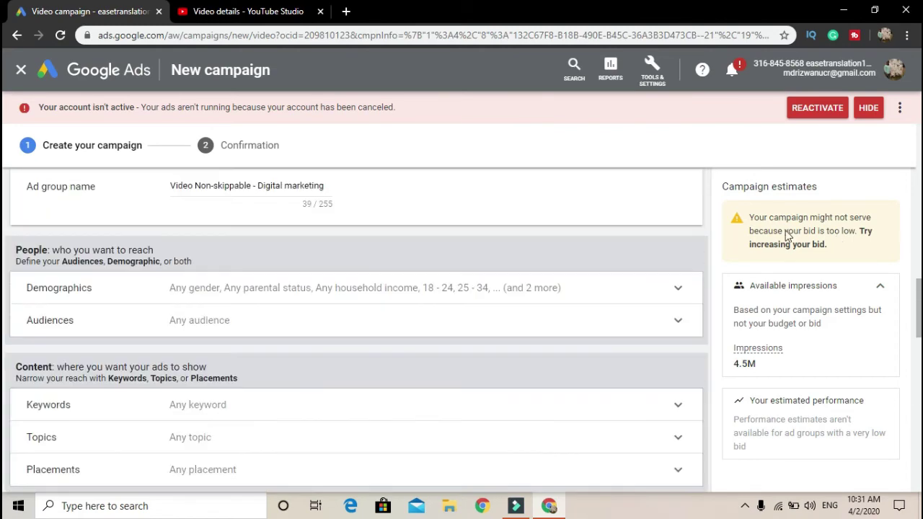
scroll(262, 424, down, 3)
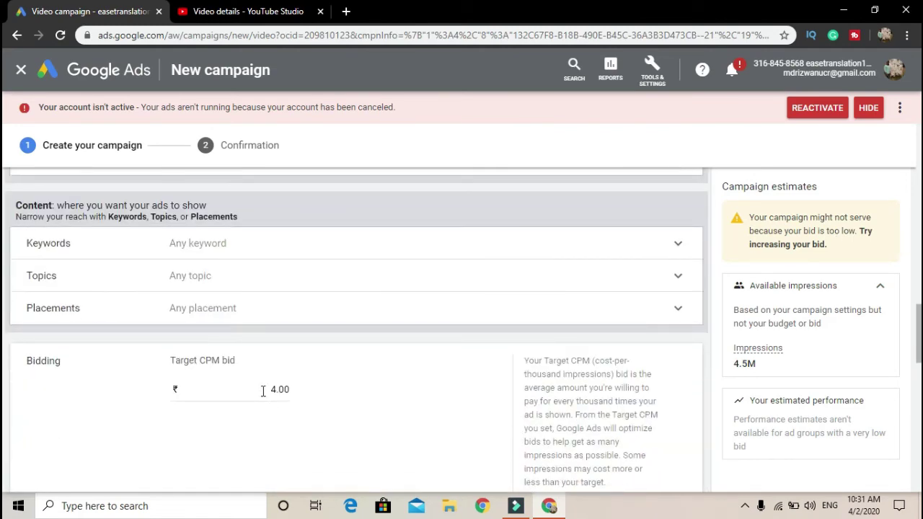
click(264, 390)
click(277, 391)
key(BackSpace)
text(10)
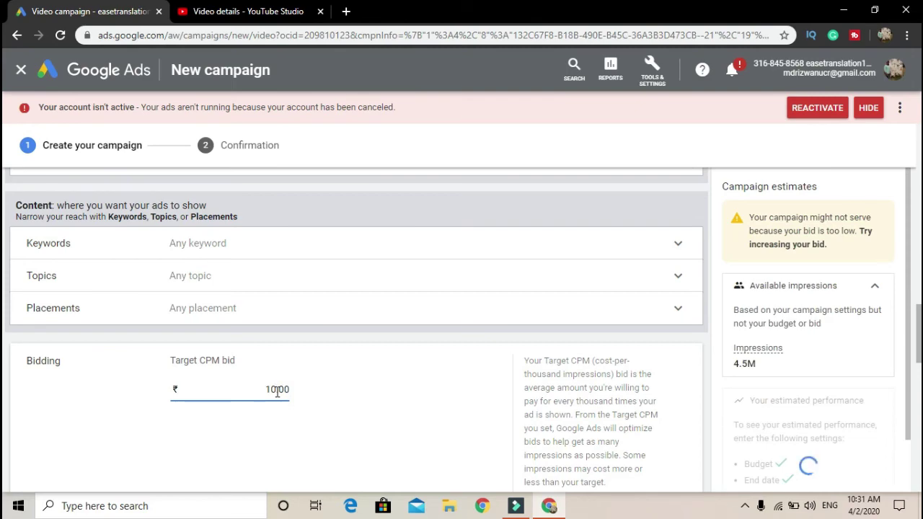
scroll(515, 347, down, 10)
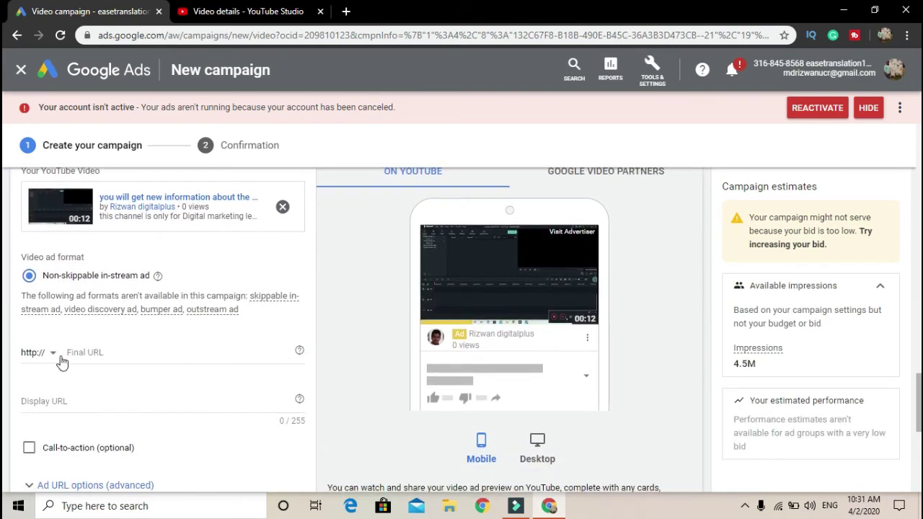
click(92, 356)
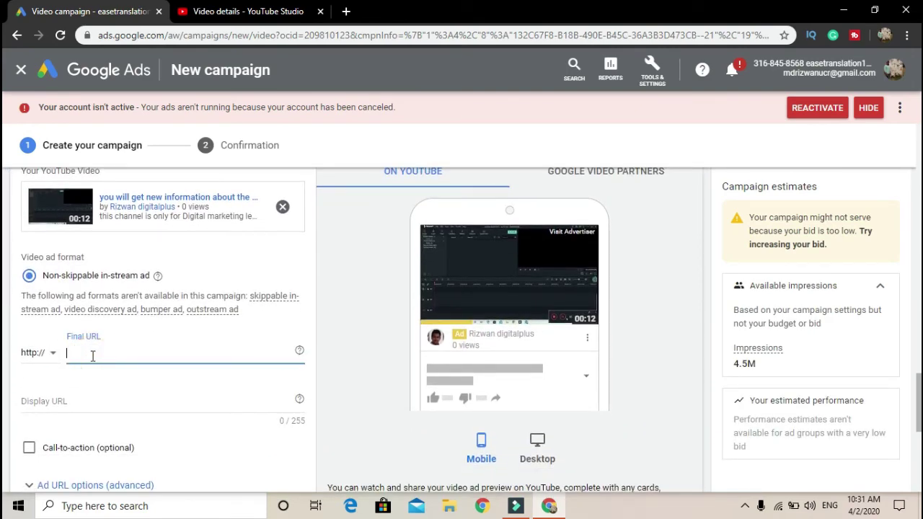
scroll(93, 356, down, 2)
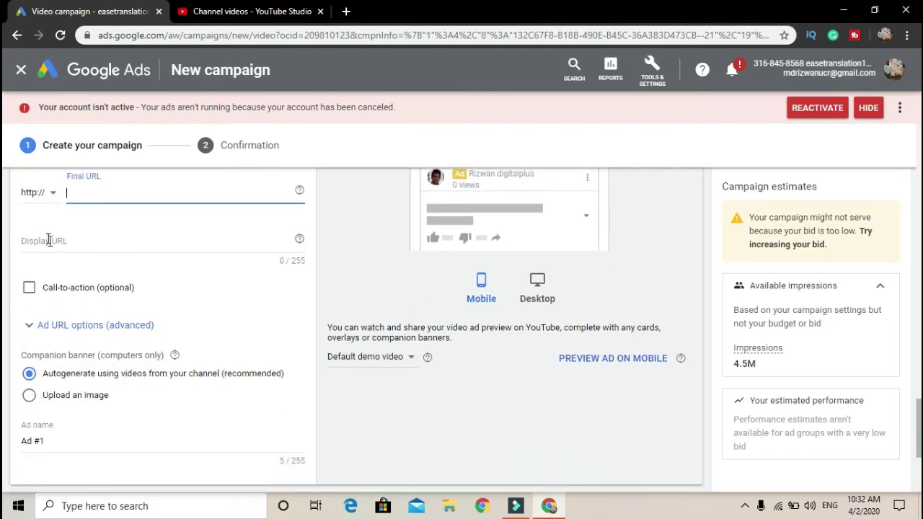
click(346, 12)
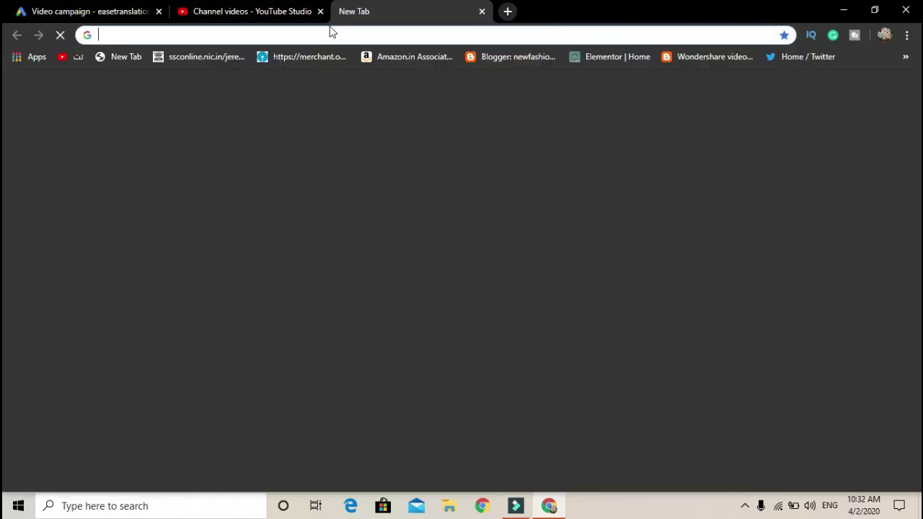
text(atiyafashiondesigner.com)
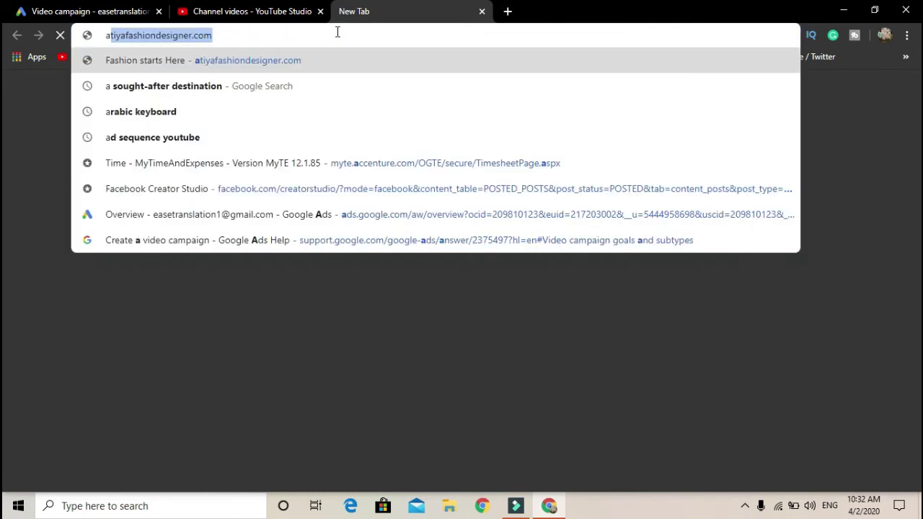
click(86, 12)
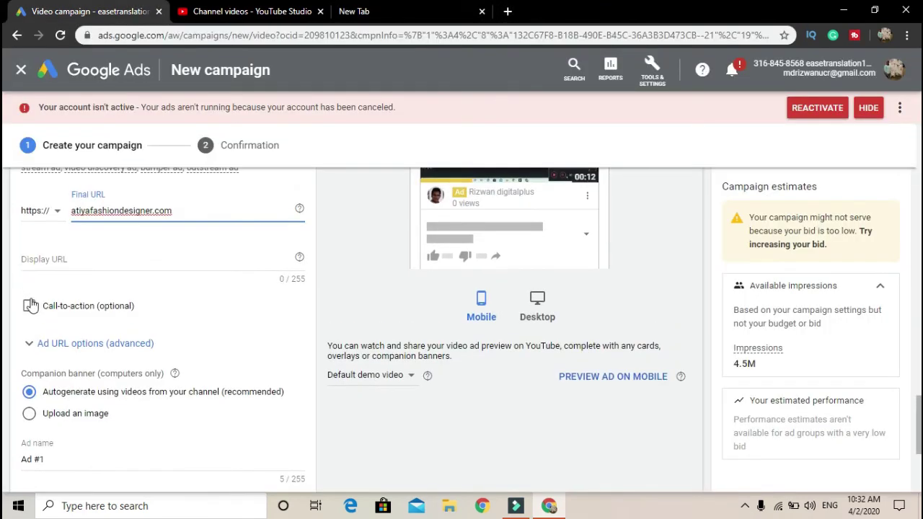
click(29, 309)
scroll(196, 361, down, 1)
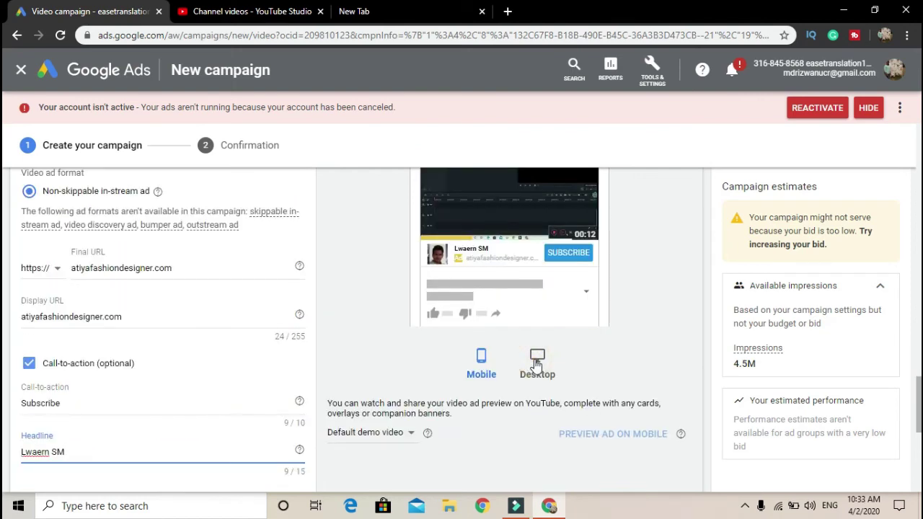
Preview the video ad in the desktop layout on YouTube and on Google video partners.
click(536, 365)
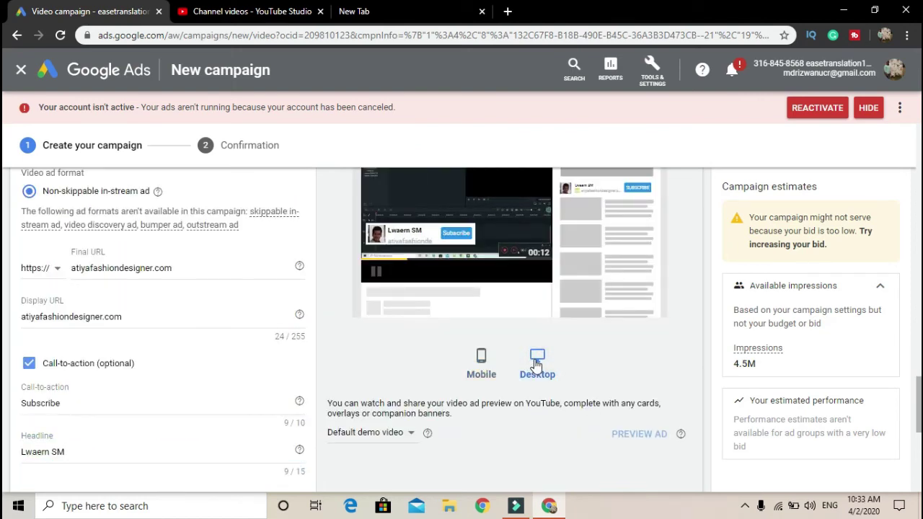
scroll(535, 360, up, 2)
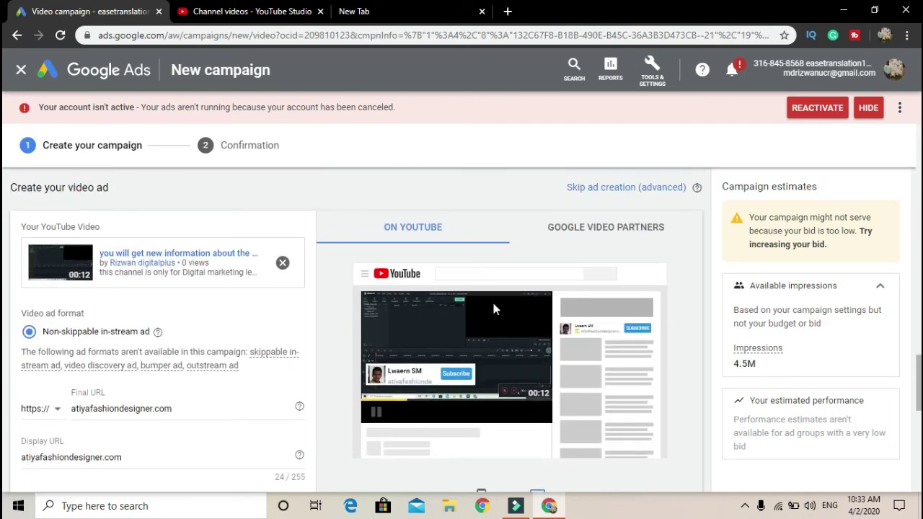
click(567, 228)
scroll(607, 292, down, 1)
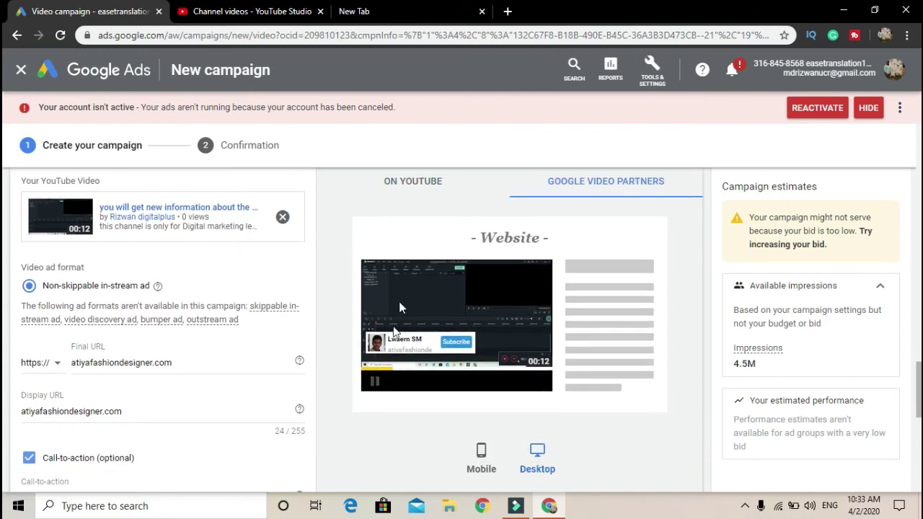
Name the video ad "Digtal makritng", keeping the autogenerated companion banner.
scroll(595, 354, down, 5)
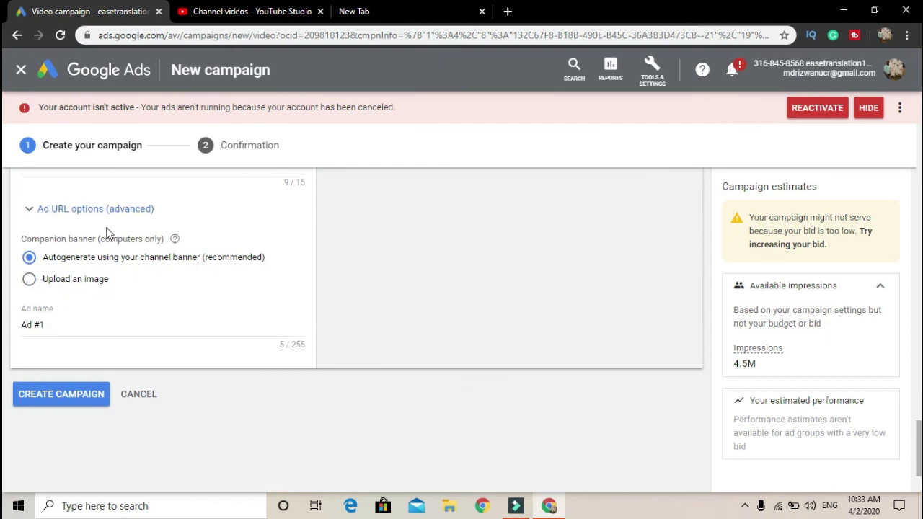
click(70, 329)
Set the ad group's target CPM bid to ₹15 and create the campaign.
scroll(70, 330, up, 10)
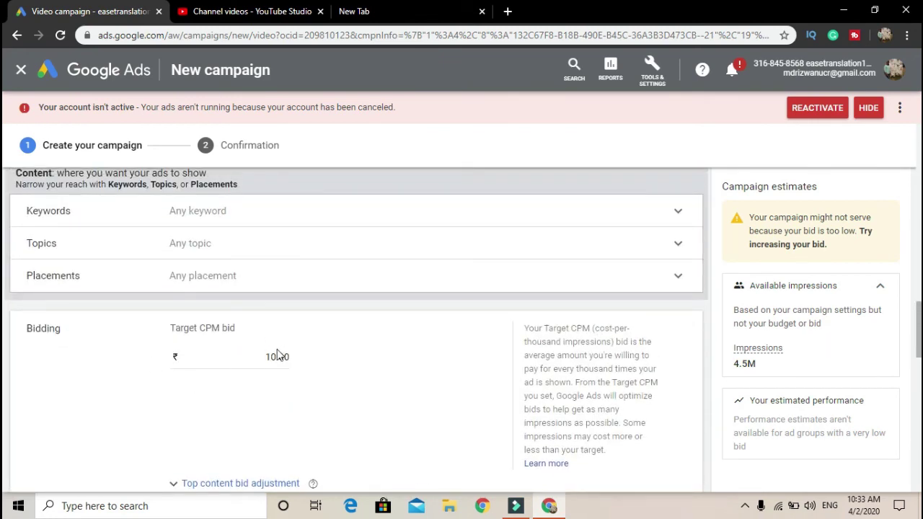
scroll(274, 357, down, 10)
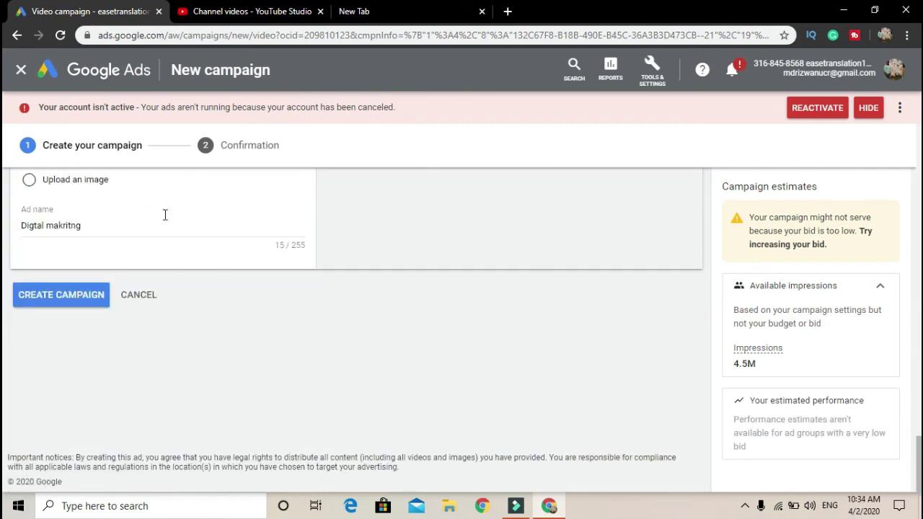
click(87, 308)
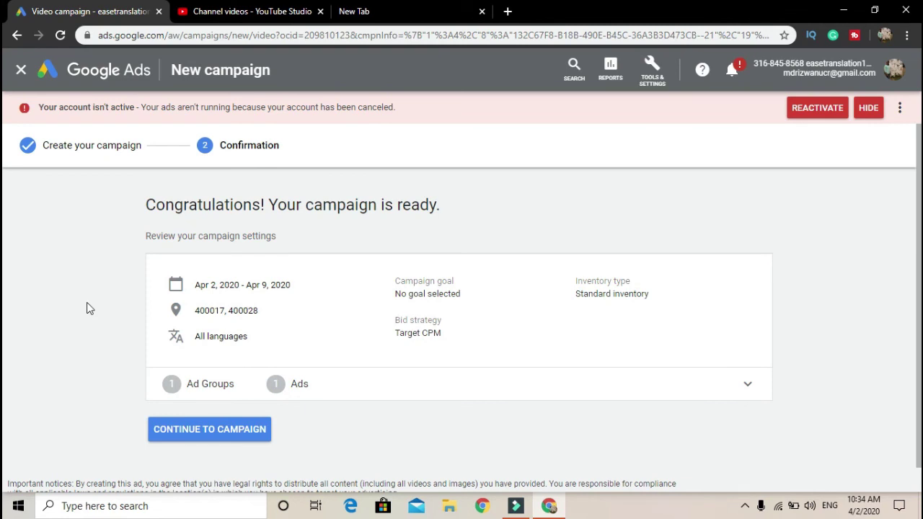
Expand the ad group and ad details in the campaign confirmation and review the campaign settings.
click(712, 384)
scroll(714, 384, down, 2)
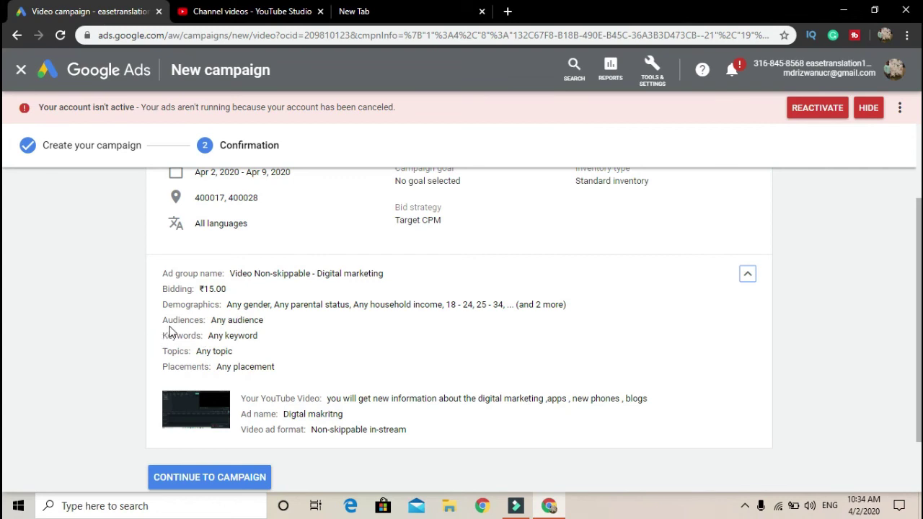
scroll(411, 392, down, 1)
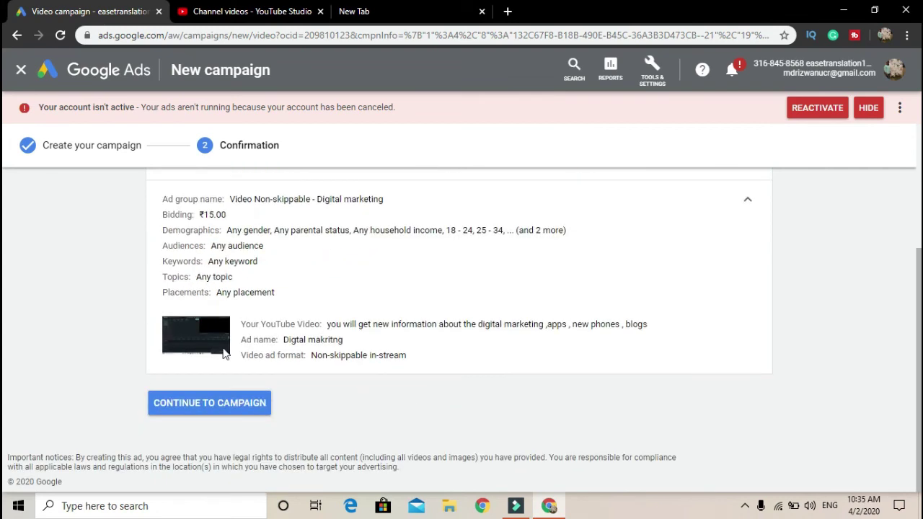
scroll(361, 305, up, 3)
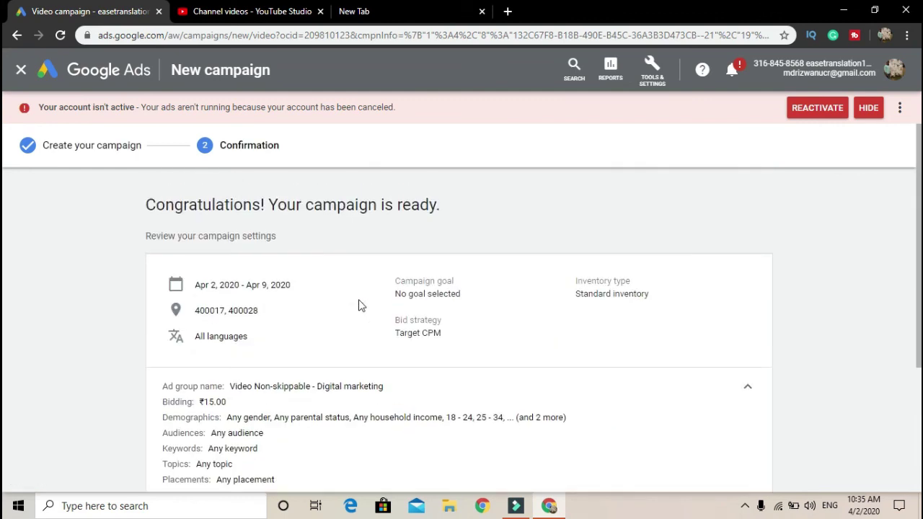